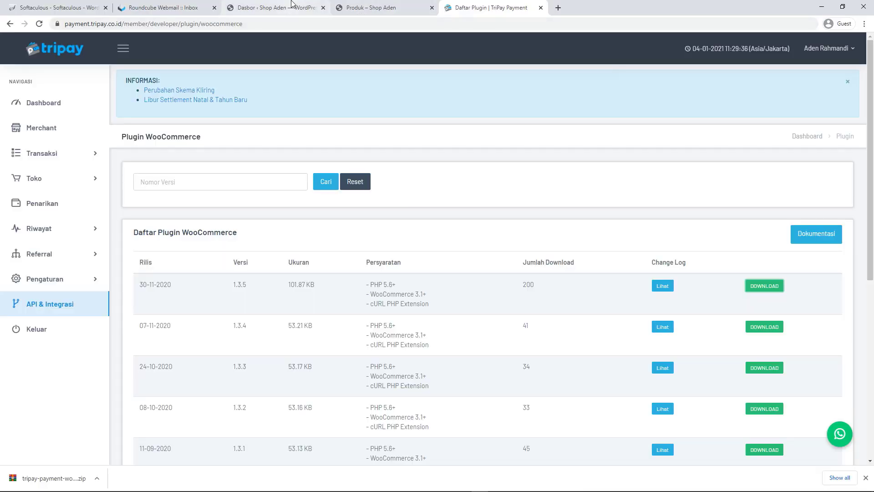
Step: Switch to the Shop Aden WordPress dashboard and open the form for uploading a new plugin
left_click(291, 7)
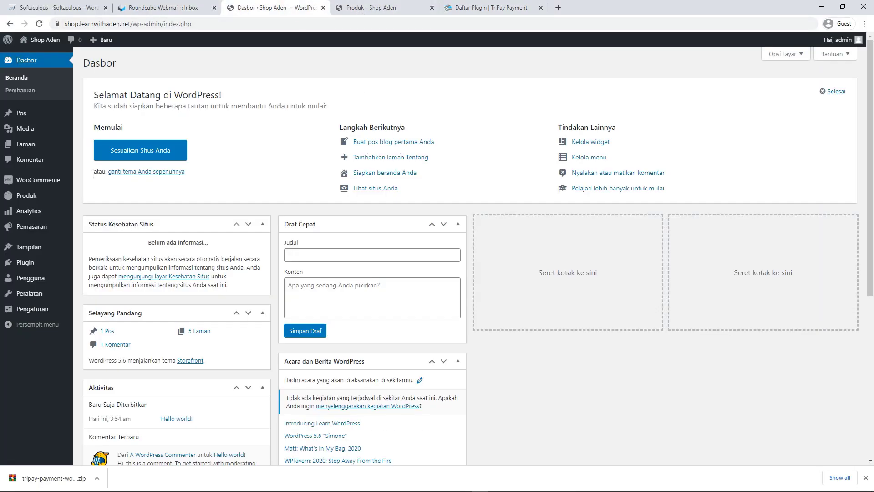
mouse_move(38, 182)
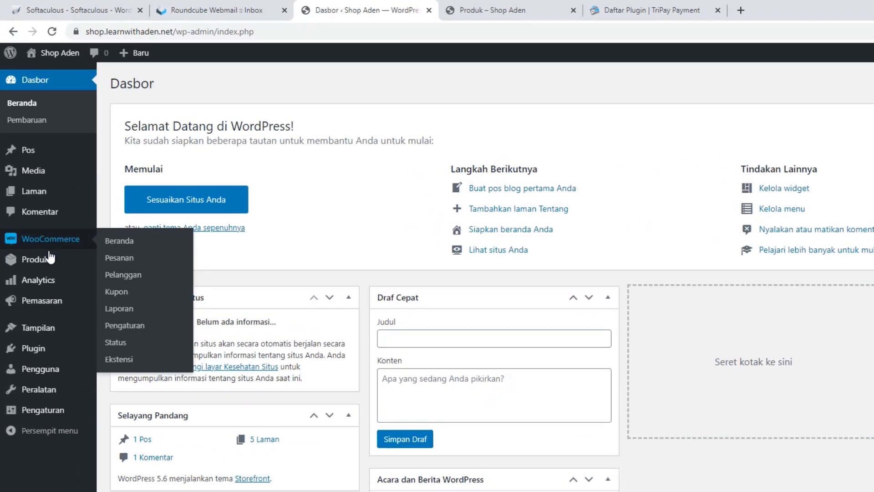
mouse_move(53, 349)
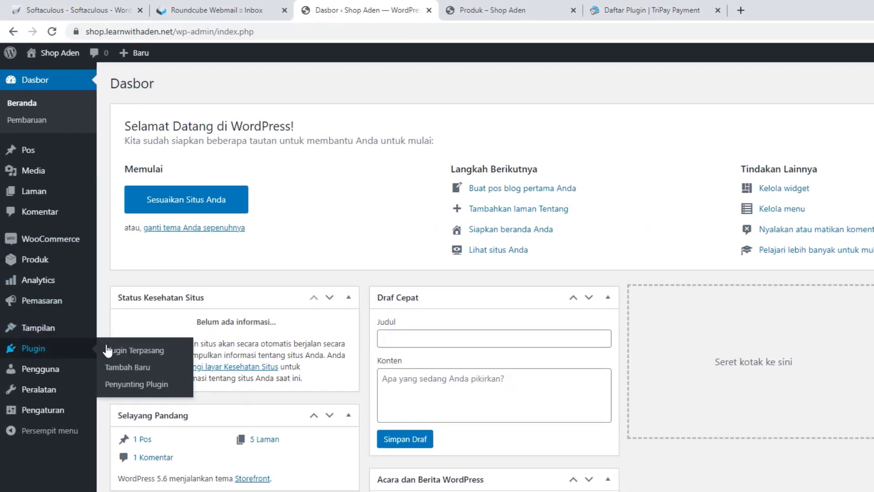
left_click(141, 373)
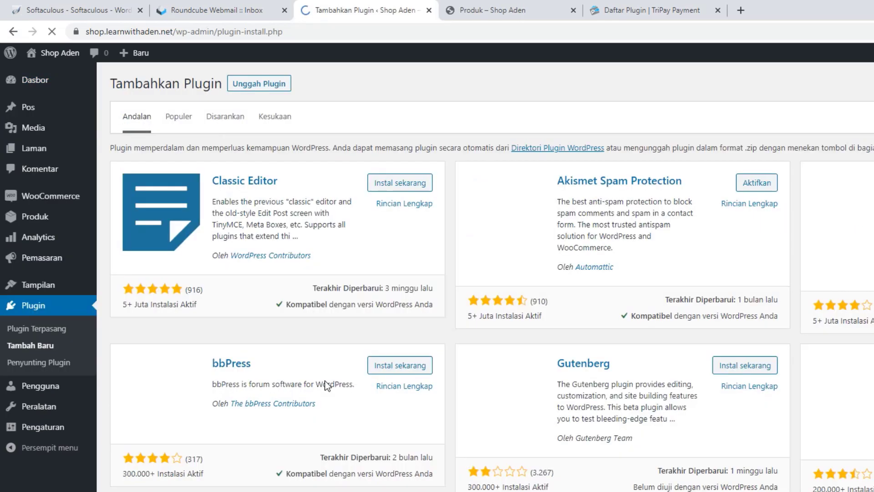
left_click(257, 87)
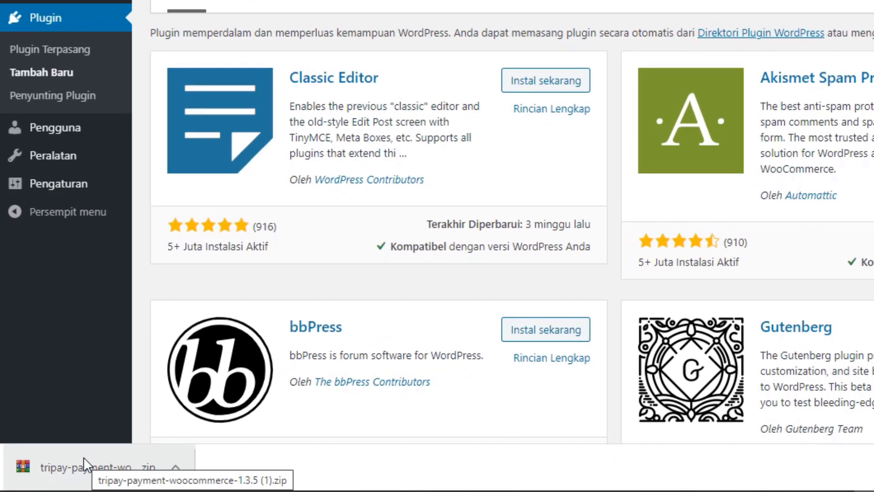
Step: Install the plugin from the downloaded tripay-payment-woocommerce-1.3.5 (1).zip and activate it
left_click_drag(84, 457, 422, 127)
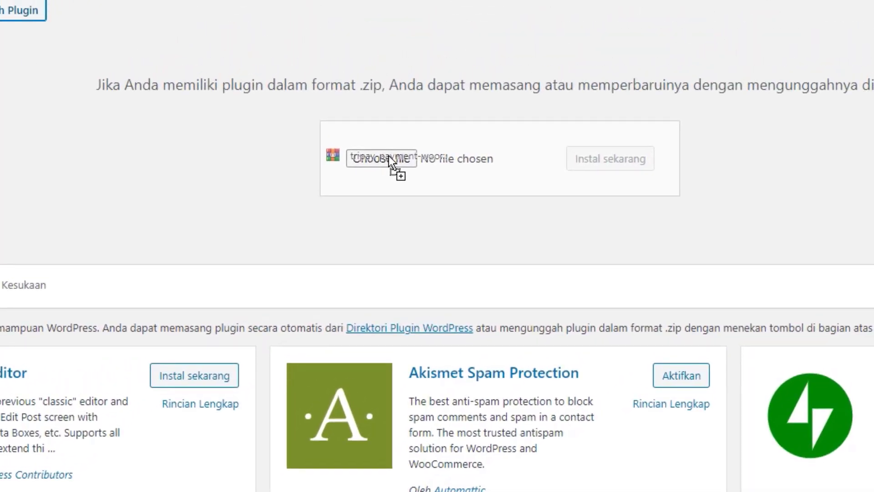
left_click_drag(388, 156, 388, 155)
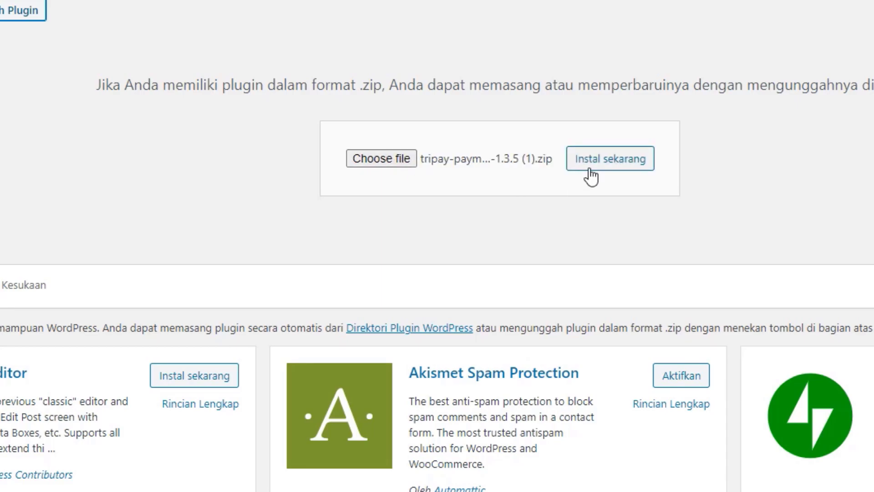
left_click(595, 172)
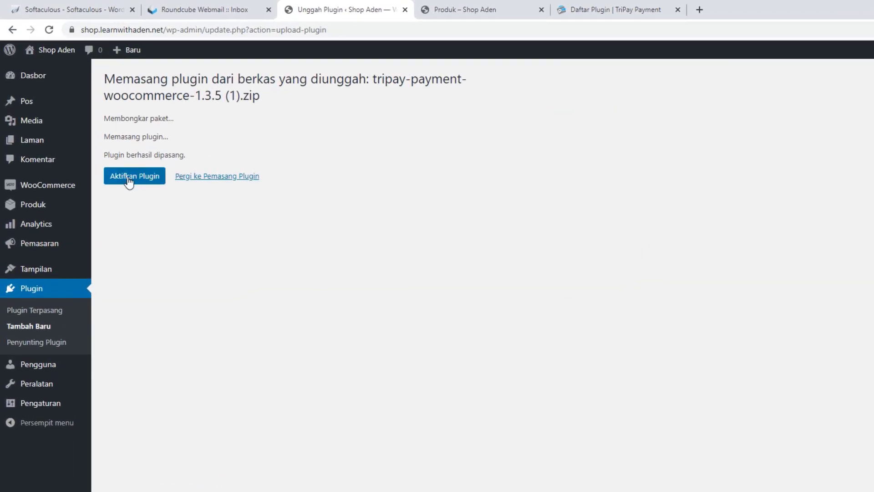
left_click(129, 182)
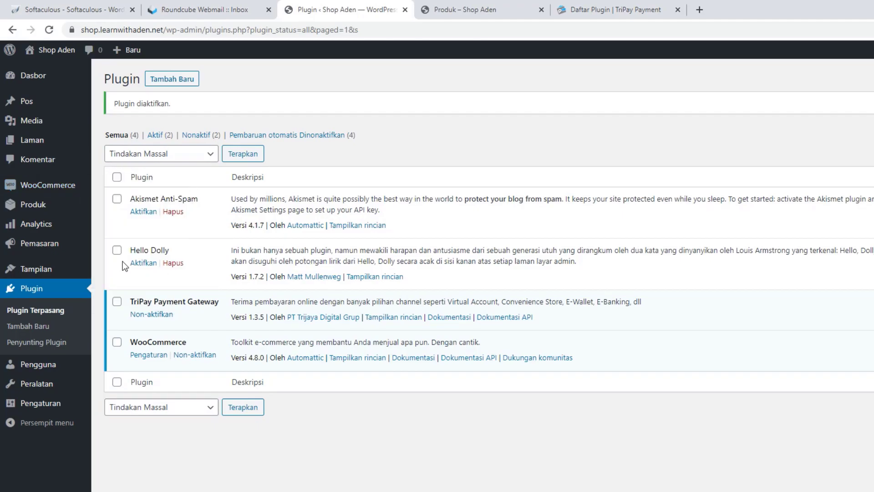
Step: Open the TriPay Global Configuration in the WooCommerce settings and set Mode Integrasi to Production
mouse_move(60, 190)
left_click(138, 271)
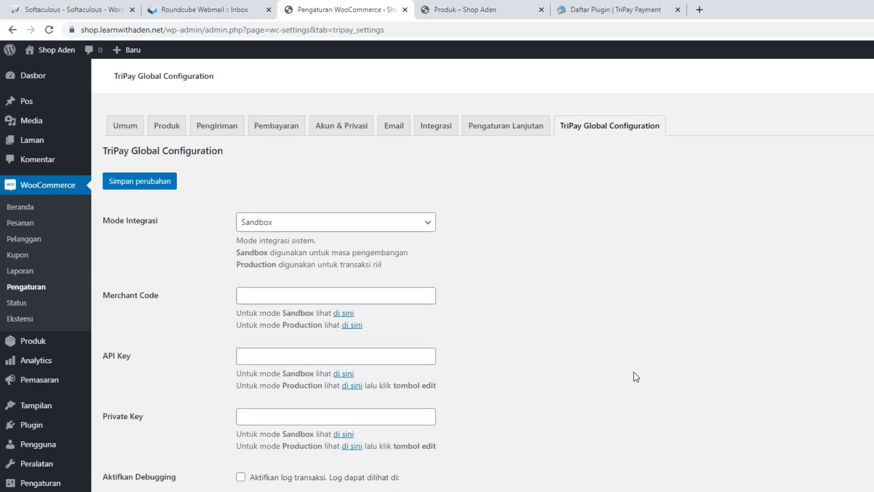
left_click(390, 233)
left_click(367, 246)
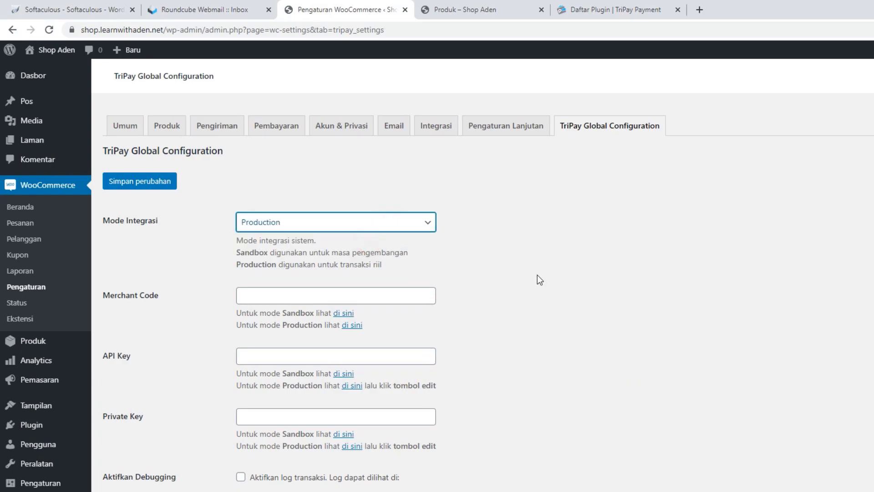
left_click(383, 229)
left_click(359, 237)
left_click(357, 222)
left_click(336, 250)
Step: Switch to the TriPay member site and open the form for adding a merchant
scroll(252, 289, "down", 2)
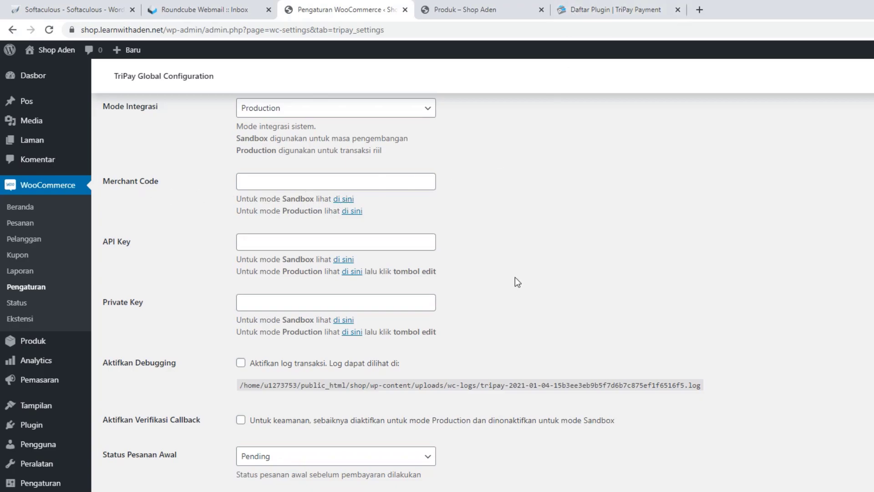
scroll(515, 277, "down", 3)
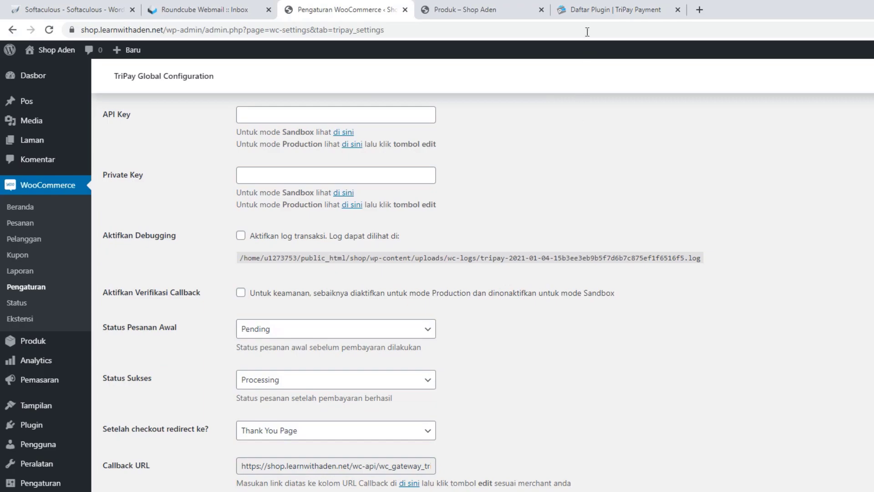
left_click(586, 16)
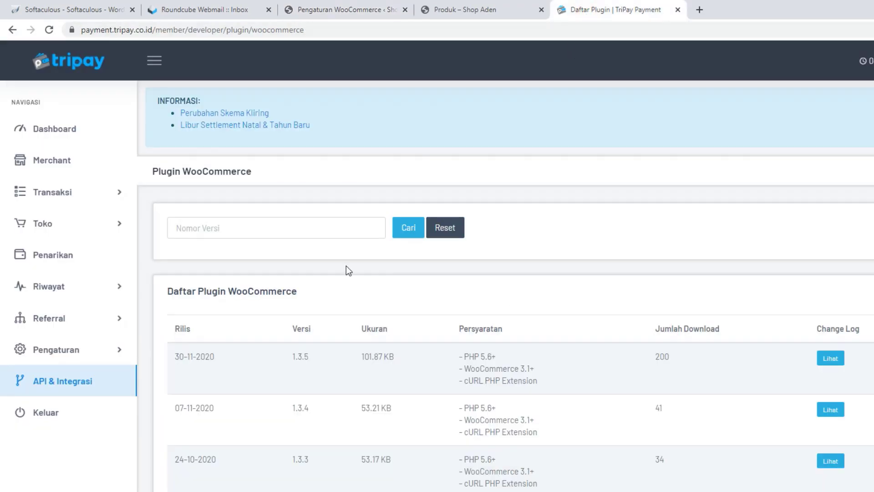
left_click(80, 164)
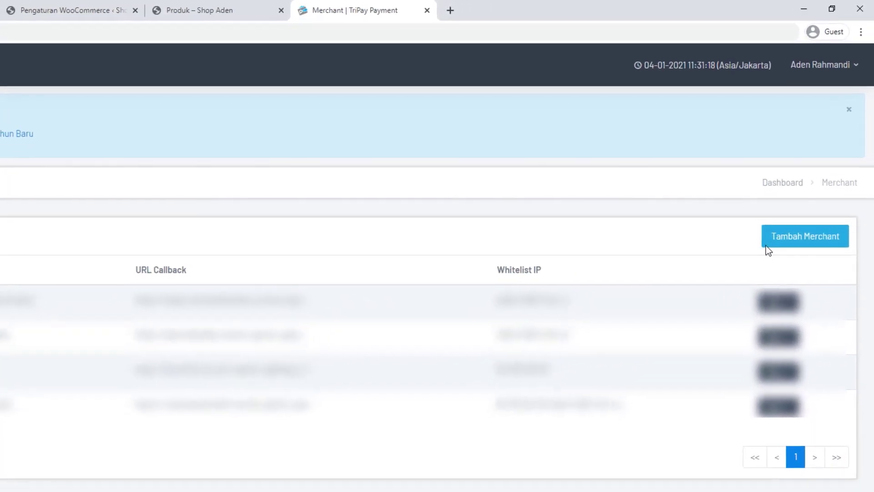
left_click(786, 251)
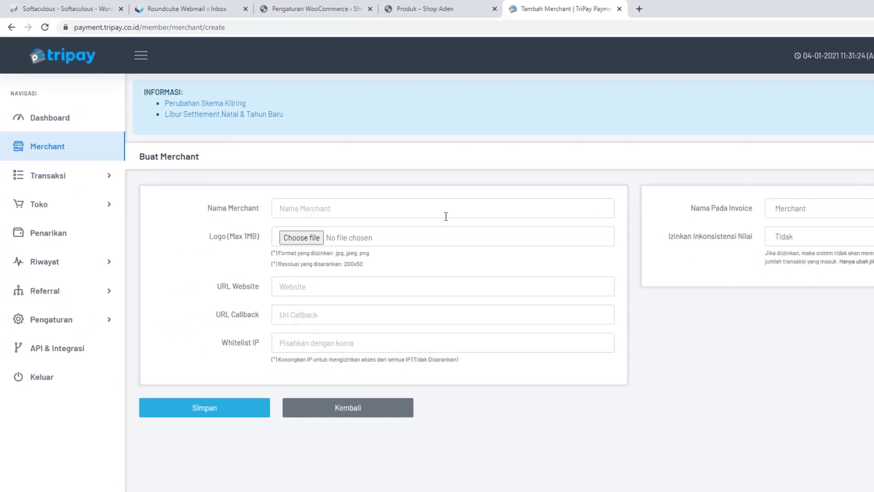
Step: Name the merchant Shop Aden and choose rahmandistore.png from the rahmandistore logo folder as its logo
left_click(215, 252)
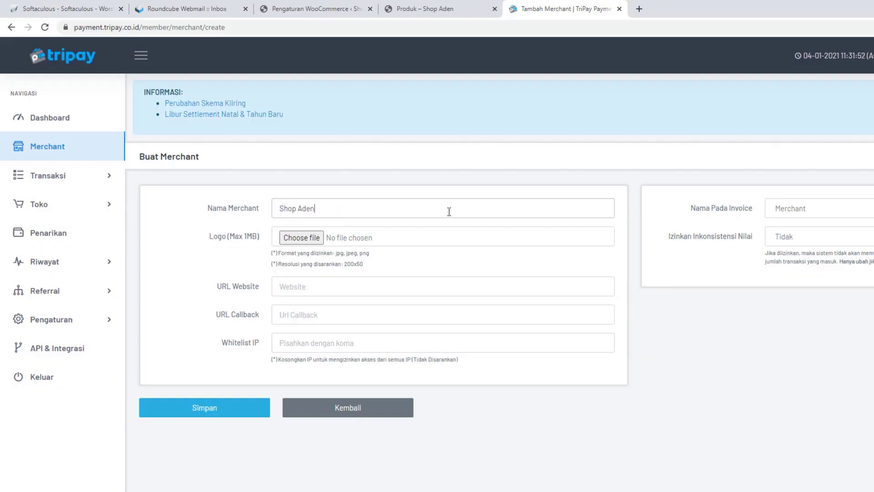
left_click(302, 237)
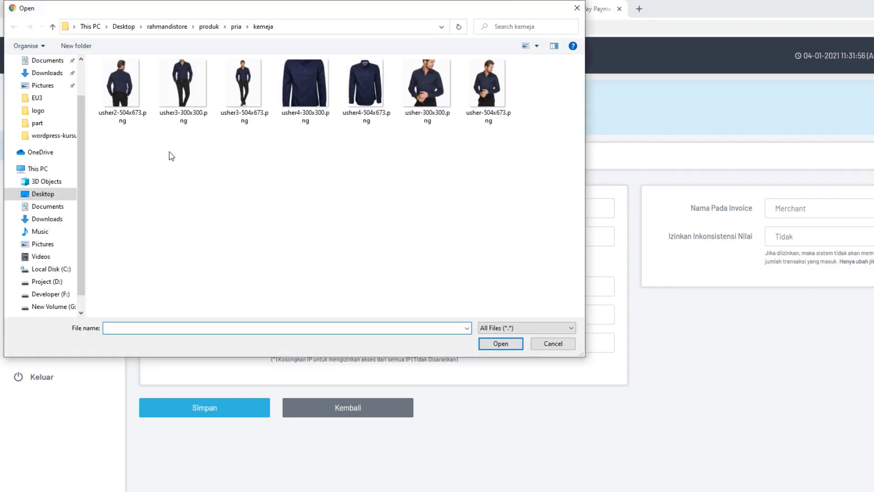
left_click(236, 28)
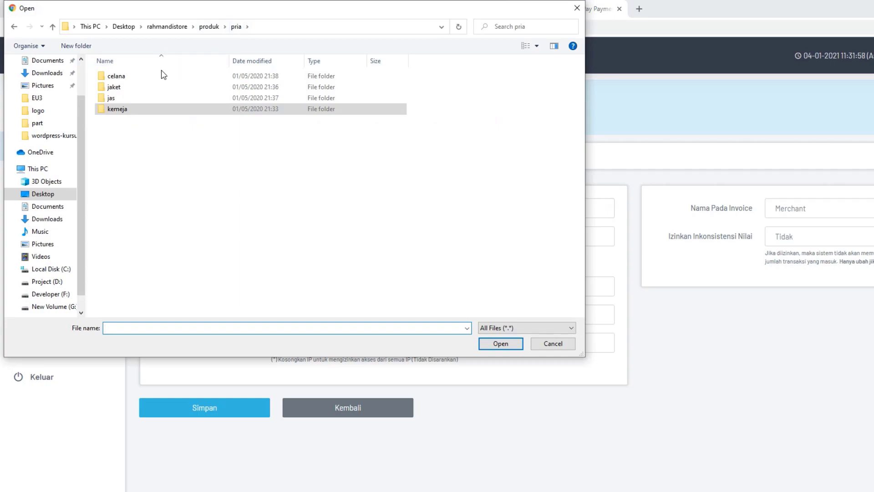
left_click(209, 26)
left_click(178, 27)
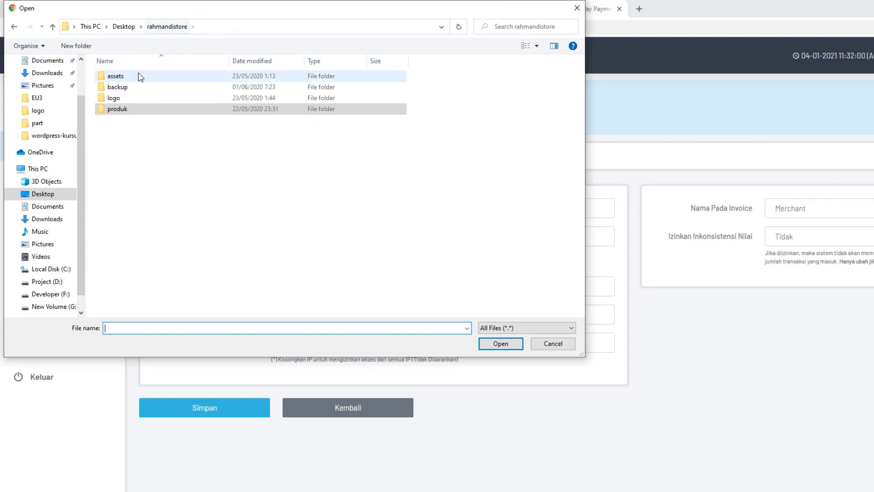
double_click(135, 97)
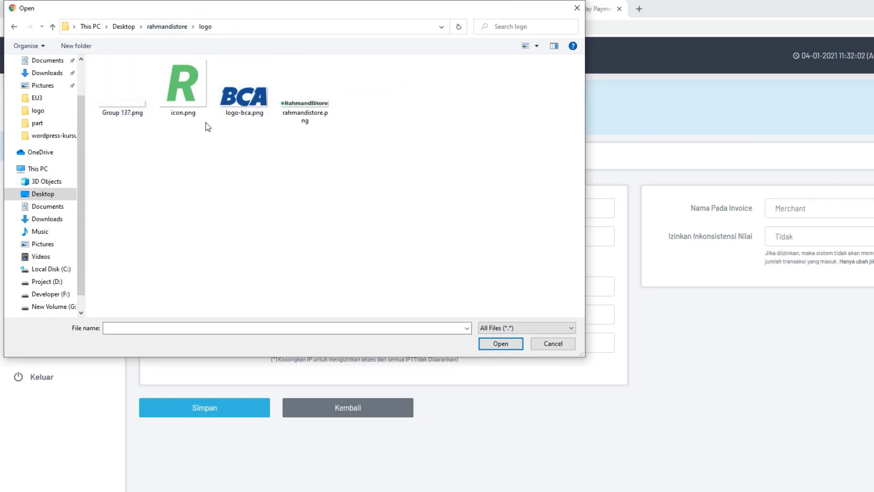
left_click(305, 122)
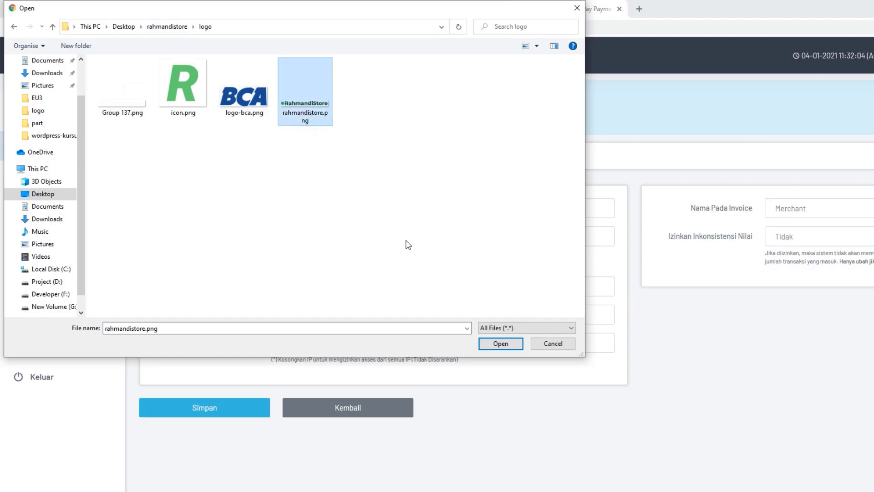
left_click(501, 344)
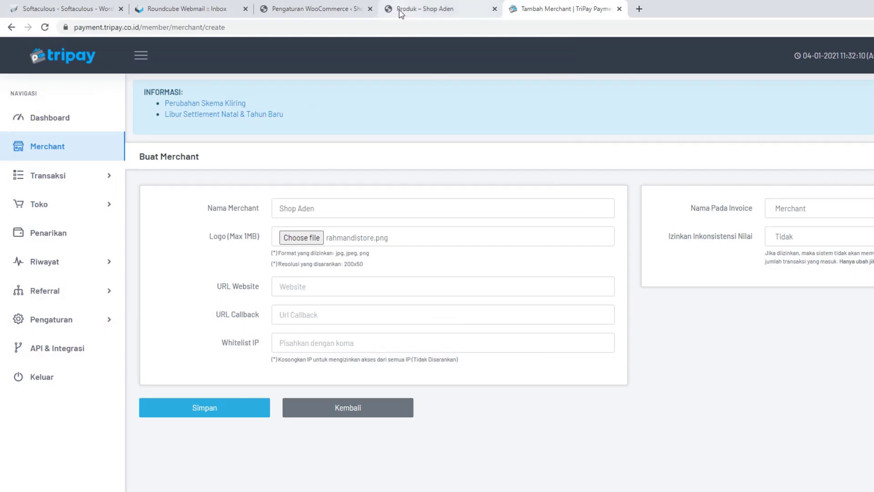
left_click(361, 8)
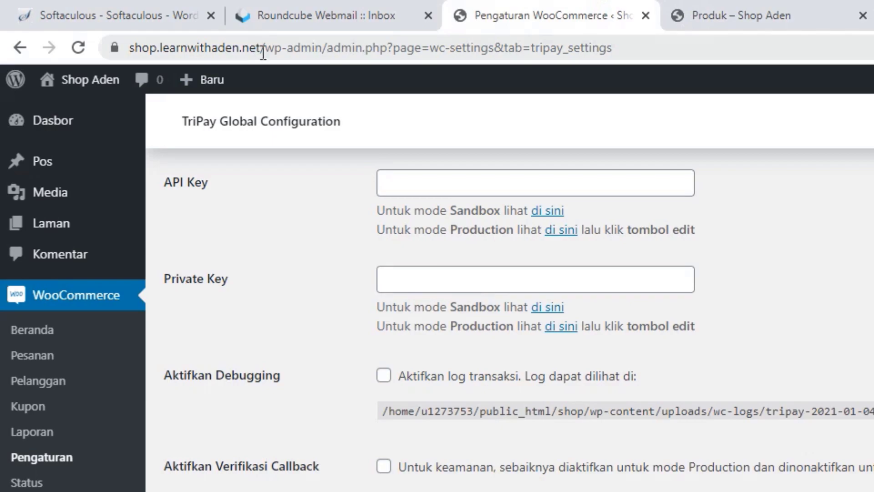
left_click_drag(152, 27, 122, 31)
left_click_drag(212, 54, 79, 50)
key("ctrl+c")
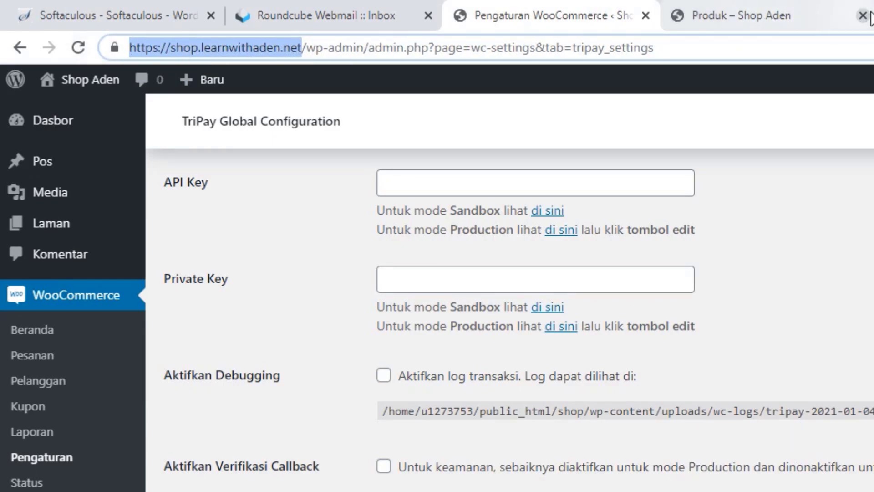
left_click(762, 8)
left_click(456, 425)
key("ctrl+v")
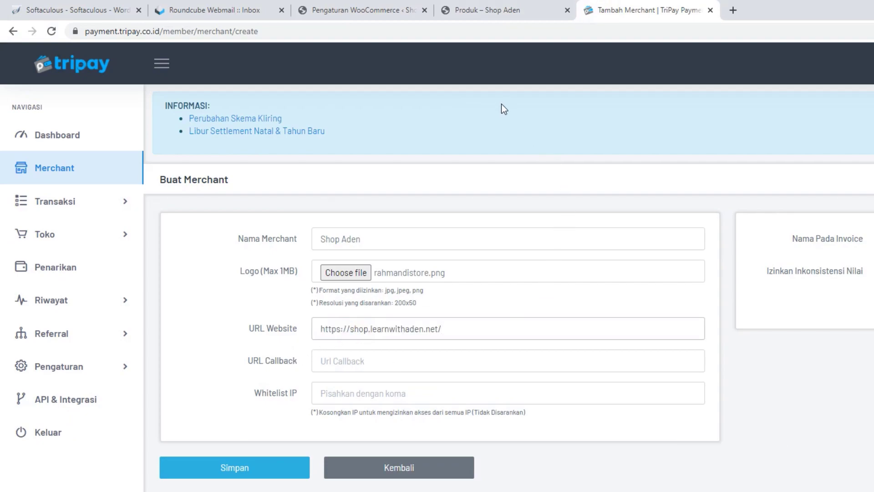
left_click(365, 14)
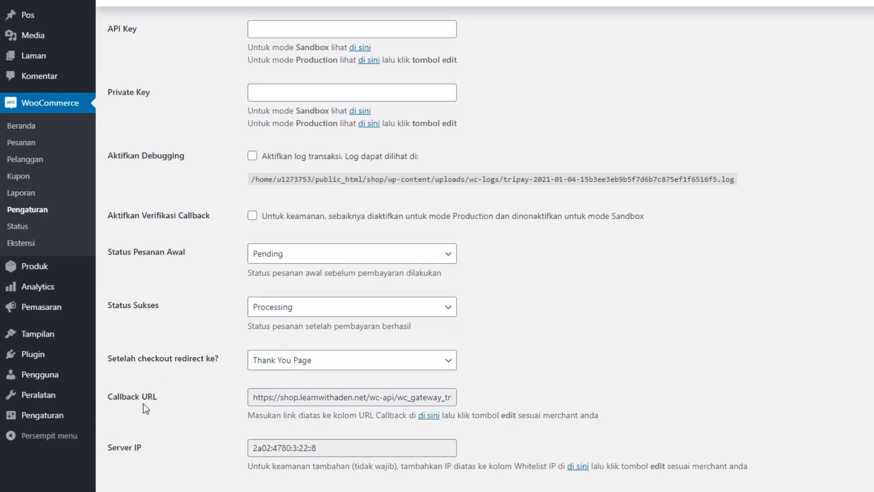
triple_click(261, 403)
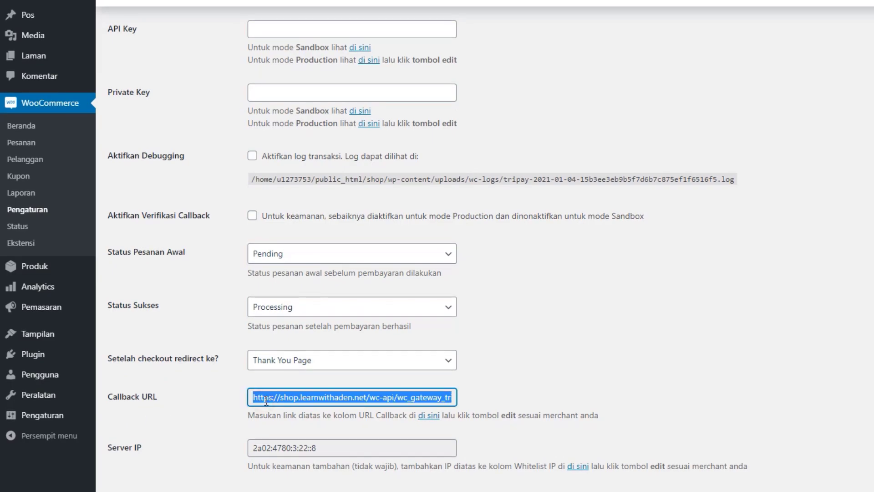
right_click(266, 400)
left_click(273, 411)
left_click(468, 396)
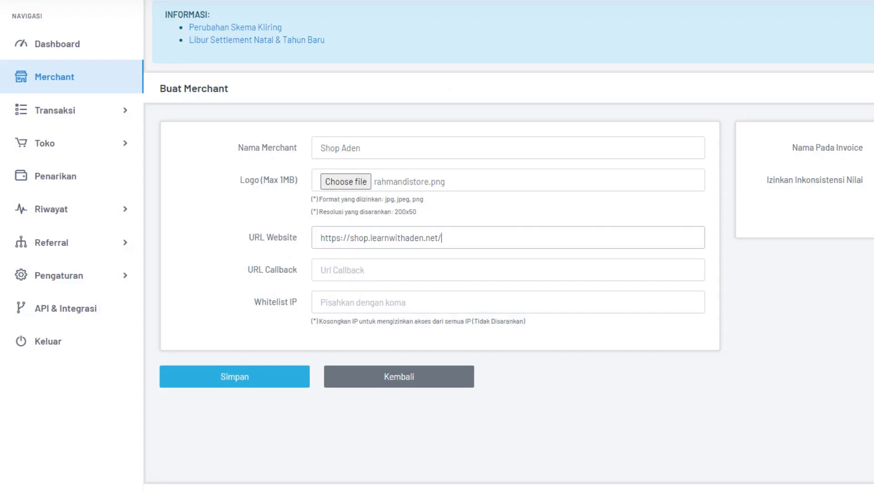
right_click(363, 267)
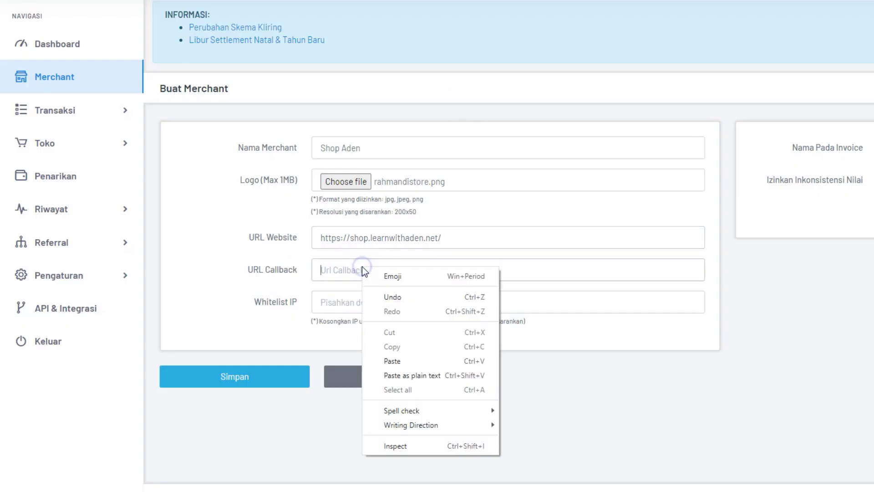
left_click(441, 357)
left_click(550, 338)
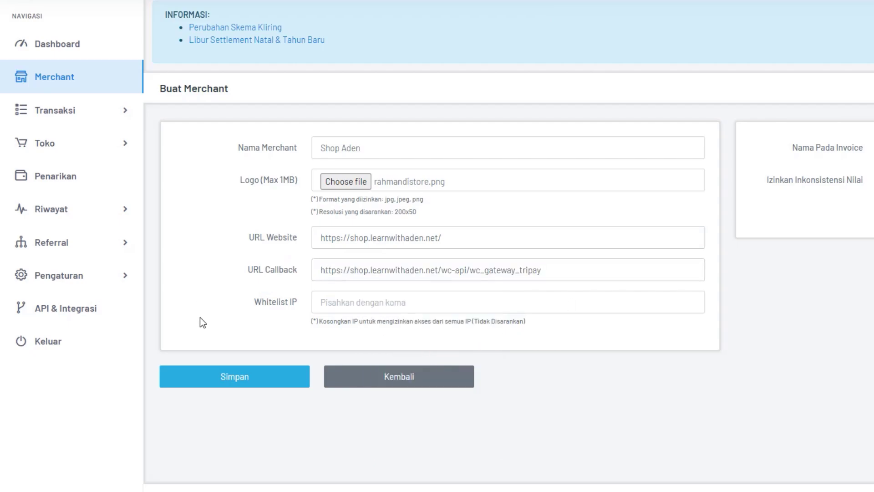
Step: Copy the Server IP 2a02:4780:3:22::8 from the WooCommerce TriPay settings into the merchant's Whitelist IP
key("ctrl+Tab")
scroll(327, 428, "up", 1)
scroll(288, 472, "down", 1)
double_click(297, 450)
triple_click(297, 451)
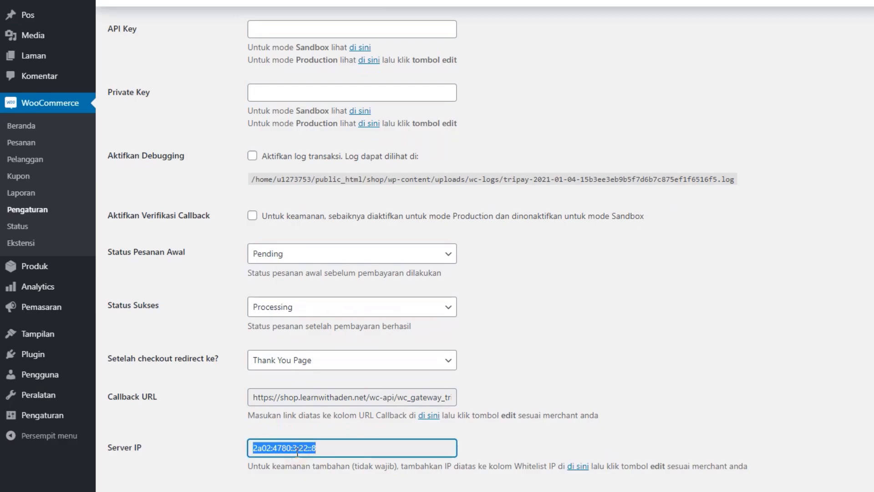
key("ctrl+c")
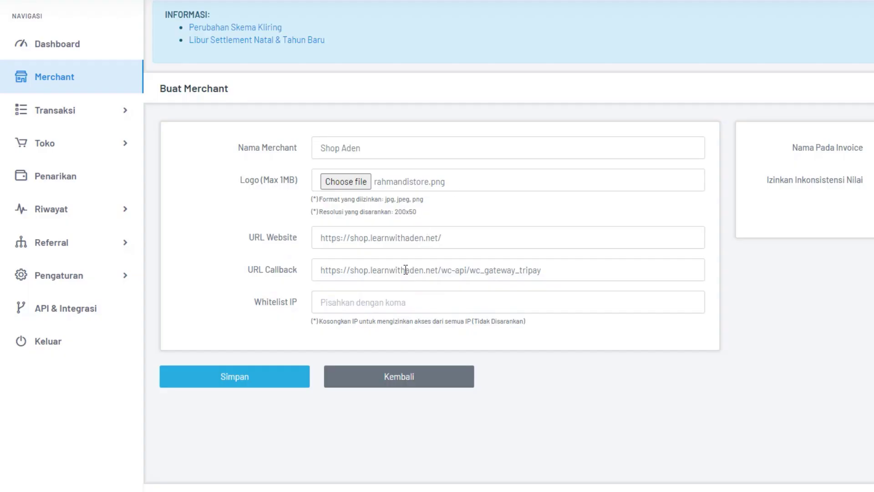
left_click(382, 307)
key("ctrl+v")
left_click(513, 343)
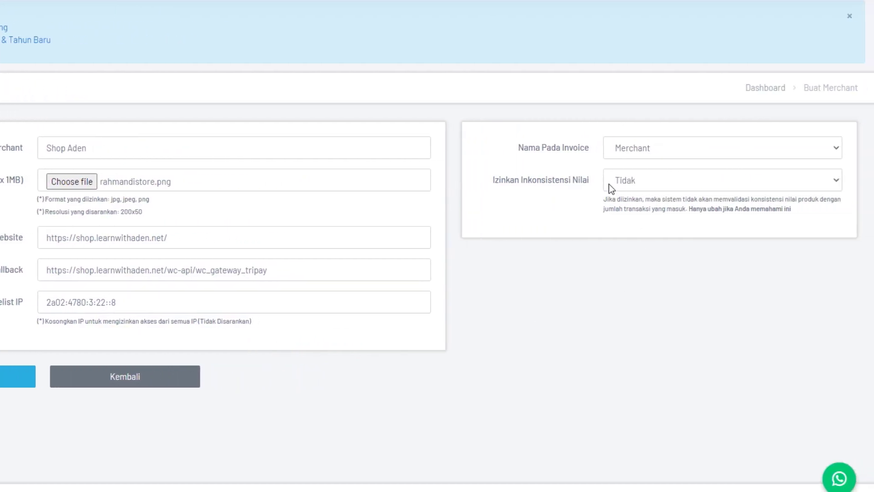
Step: Choose Merchant as the name shown on the invoice and save the new merchant
left_click(652, 150)
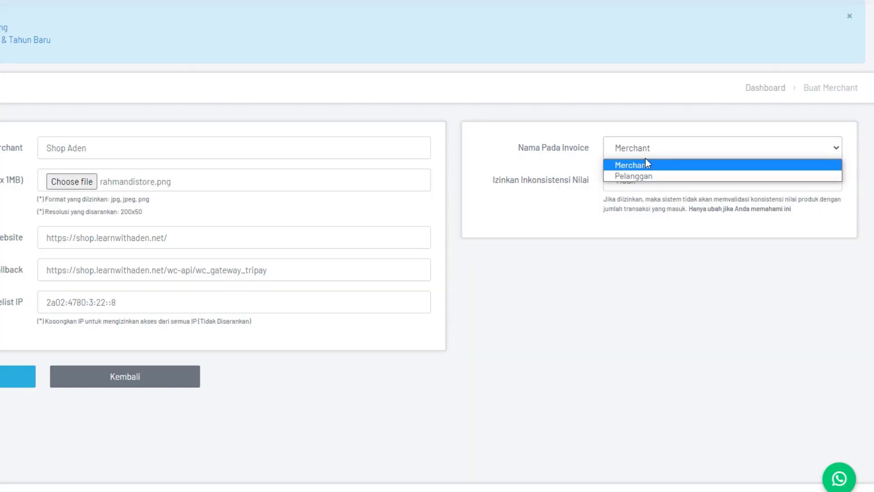
left_click(645, 160)
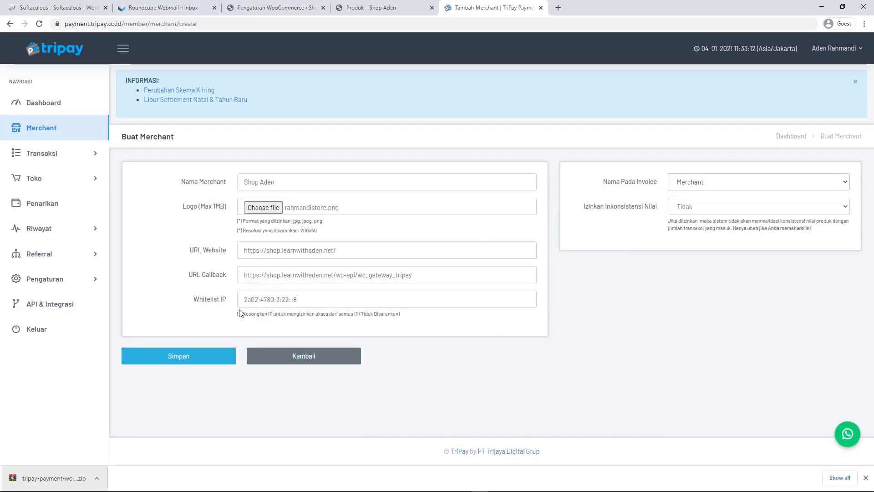
left_click(198, 360)
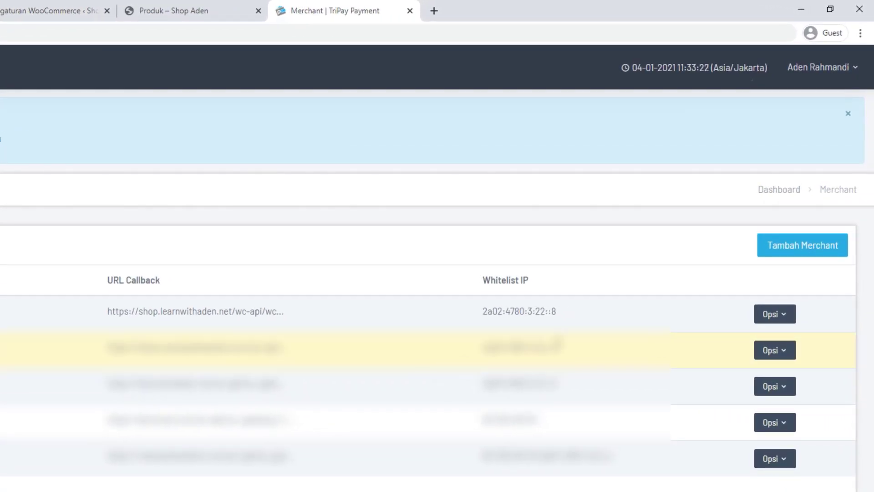
Step: Open the Shop Aden merchant for editing and copy its API key into the API Key field of the WooCommerce TriPay settings
left_click(759, 318)
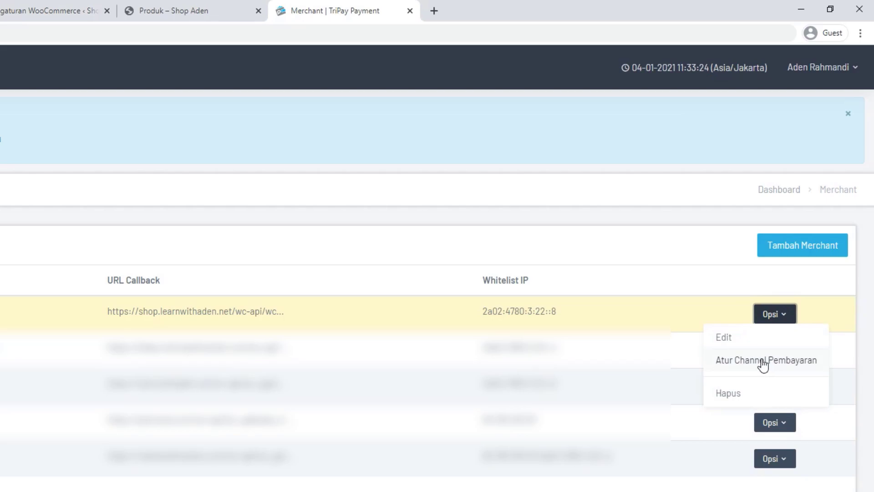
left_click(740, 345)
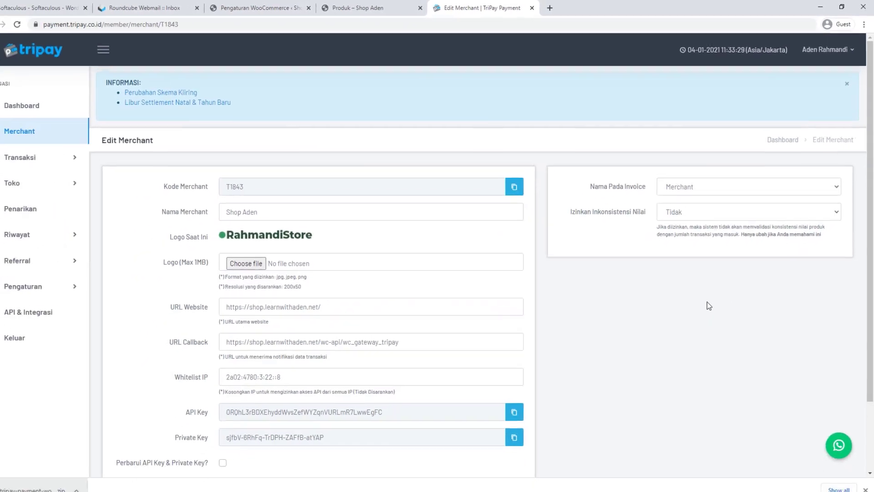
scroll(654, 389, "down", 2)
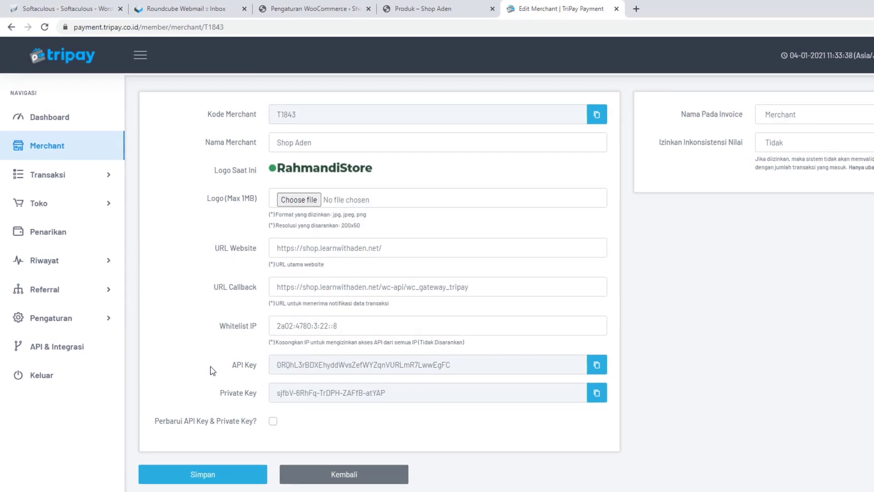
left_click(597, 364)
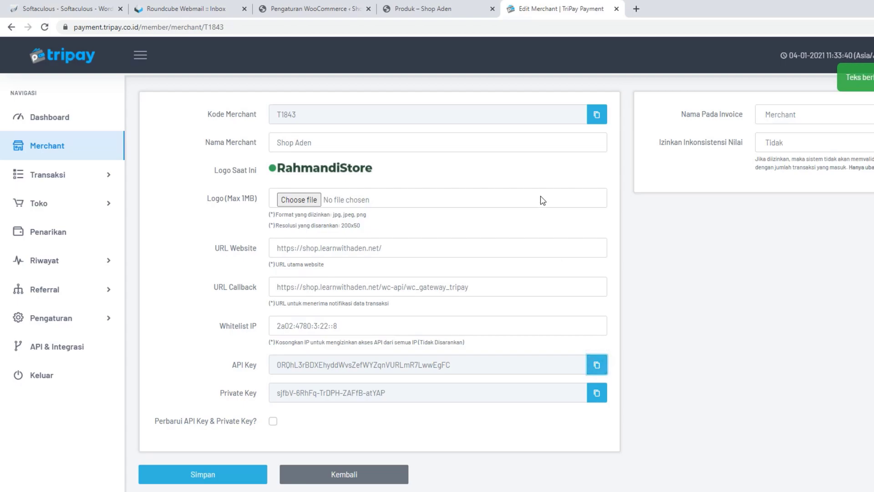
left_click(360, 8)
scroll(355, 243, "up", 5)
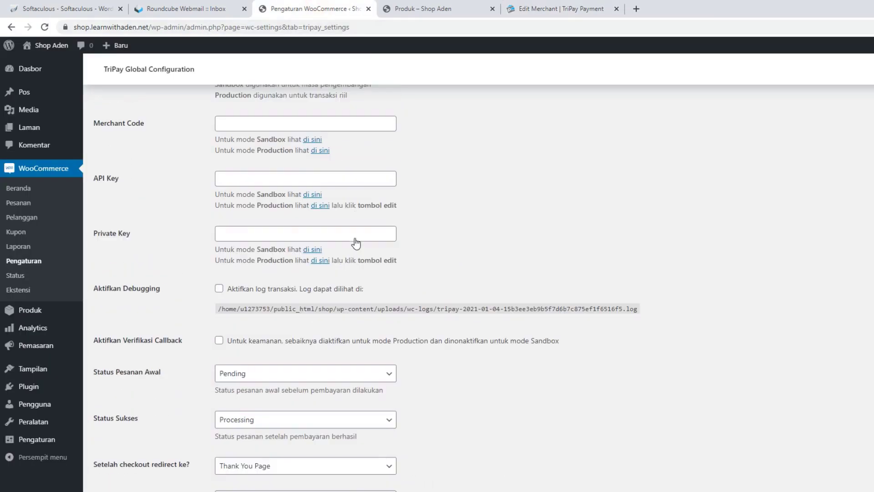
scroll(356, 243, "up", 1)
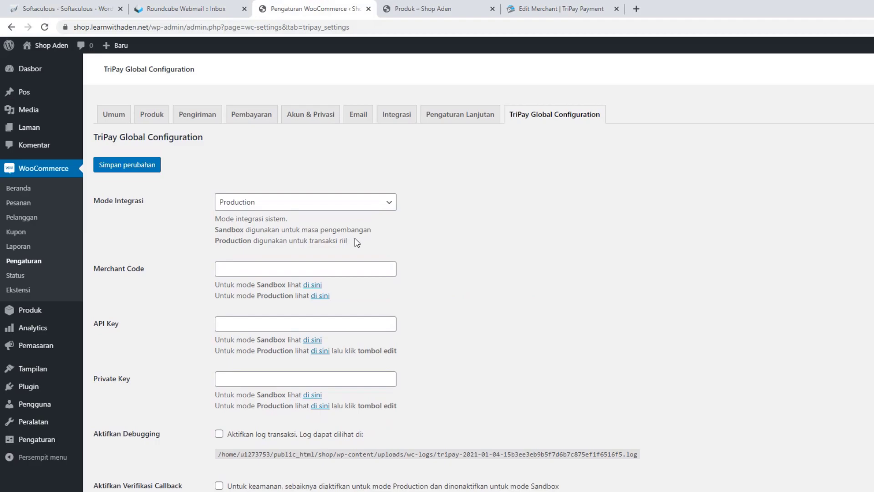
left_click(304, 260)
left_click(258, 322)
right_click(258, 322)
left_click(293, 405)
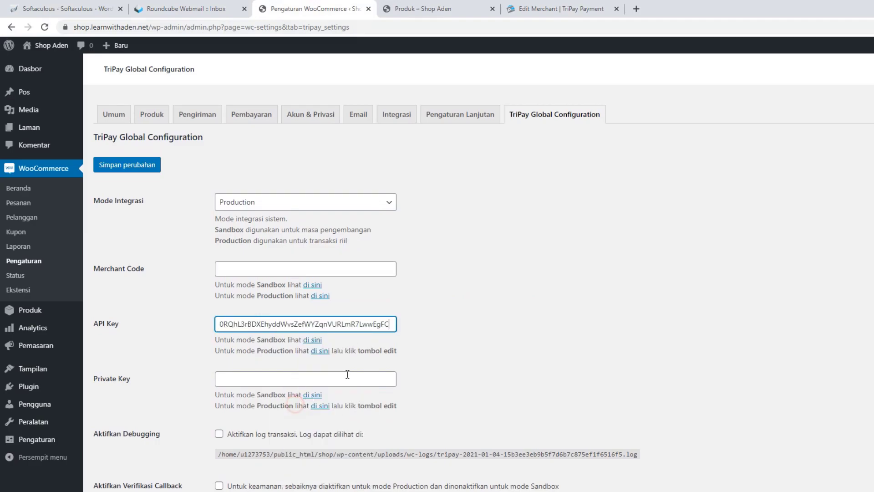
Step: Copy the merchant's private key from TriPay into the Private Key field of the WooCommerce TriPay settings
left_click(560, 9)
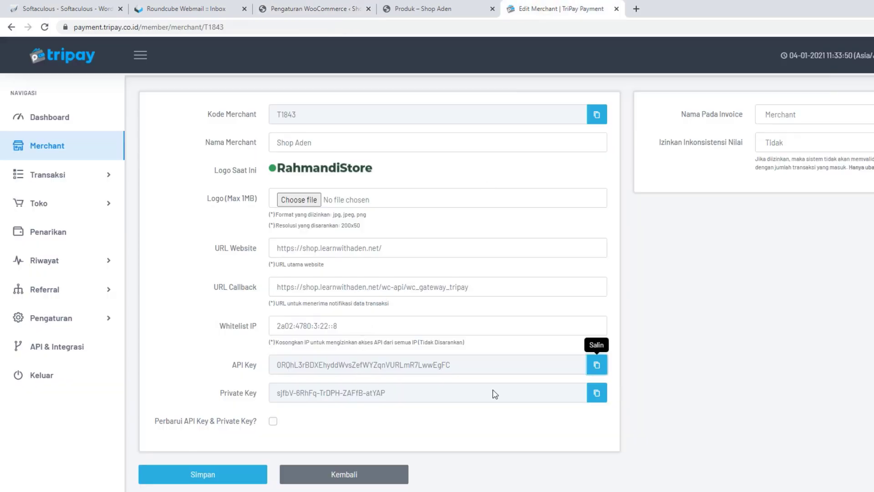
left_click(597, 392)
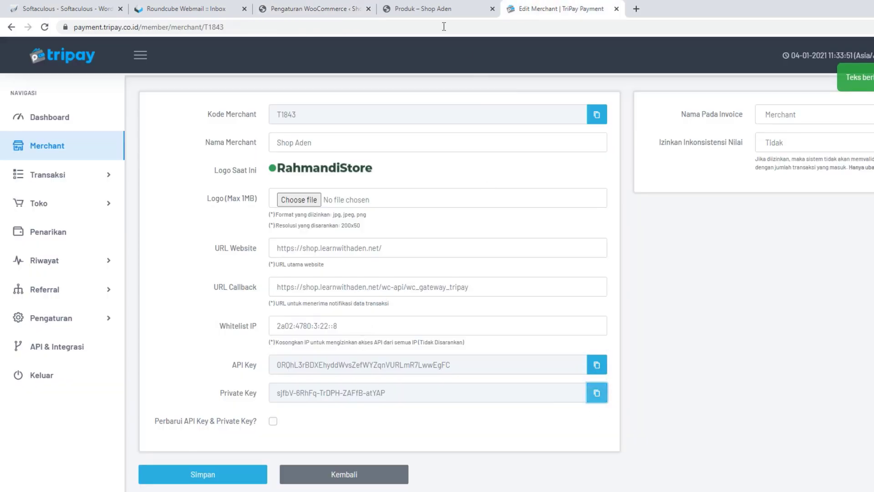
left_click(341, 14)
left_click(274, 378)
right_click(274, 378)
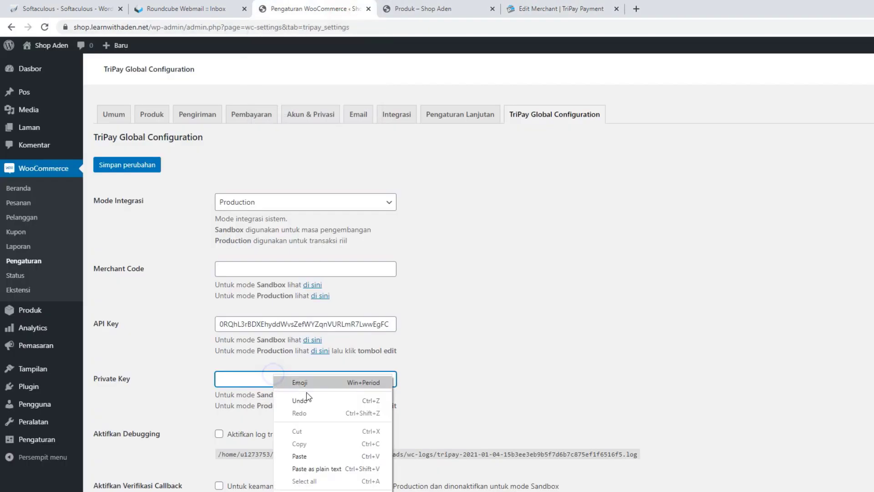
left_click(353, 455)
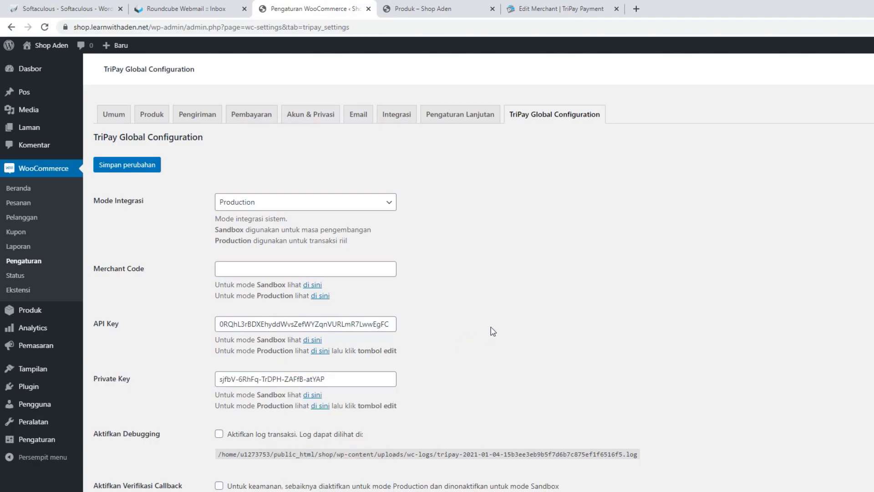
Step: Copy the Kode Merchant from TriPay into the Merchant Code field of the WooCommerce TriPay settings
left_click(524, 9)
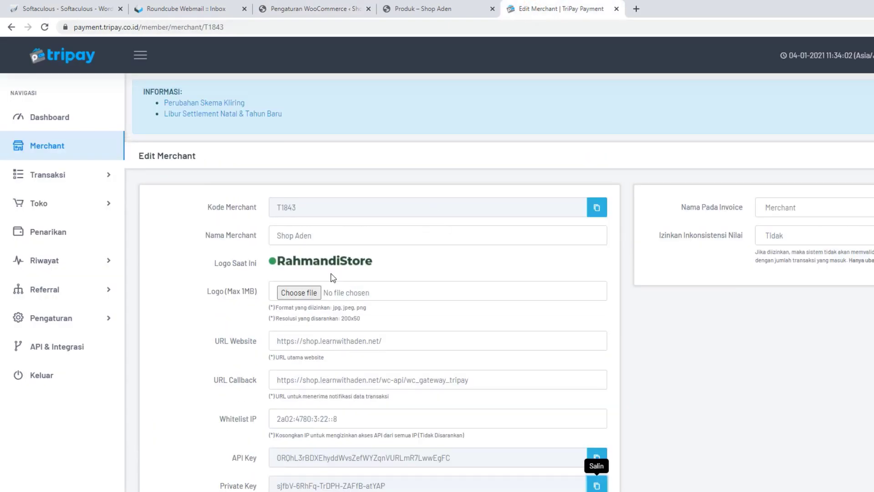
left_click(596, 208)
left_click(314, 9)
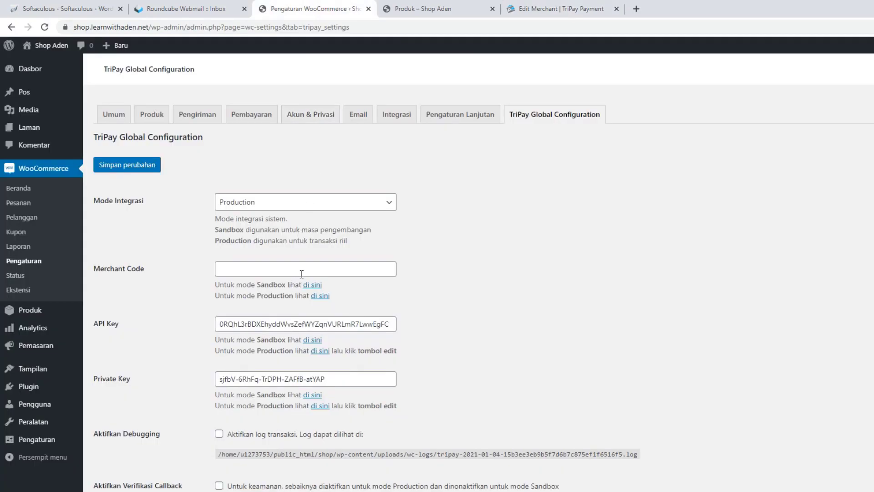
left_click(301, 274)
right_click(301, 273)
left_click(381, 357)
left_click(461, 289)
Step: Enable callback verification (Aktifkan Verifikasi Callback) in the TriPay Global Configuration
scroll(463, 293, "down", 5)
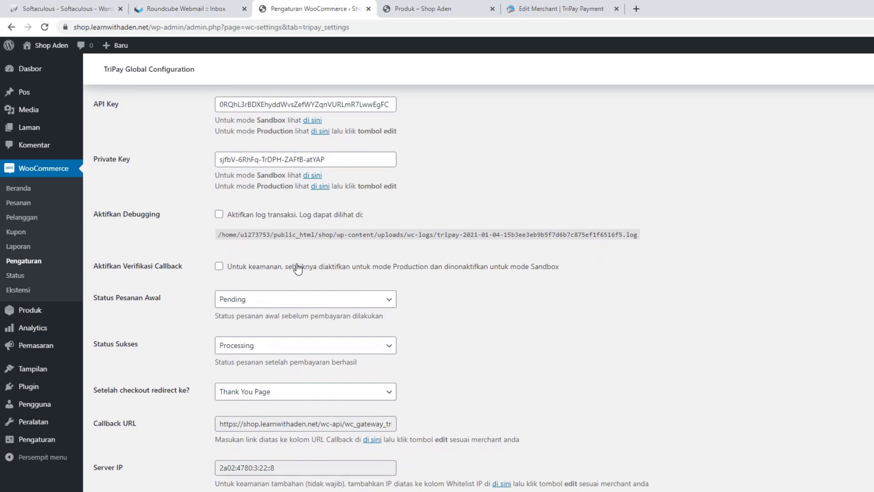
left_click(252, 267)
left_click(481, 292)
Step: Choose Pending as the initial order status (Status Pesanan Awal) and Processing as the success status (Status Sukses)
left_click(365, 299)
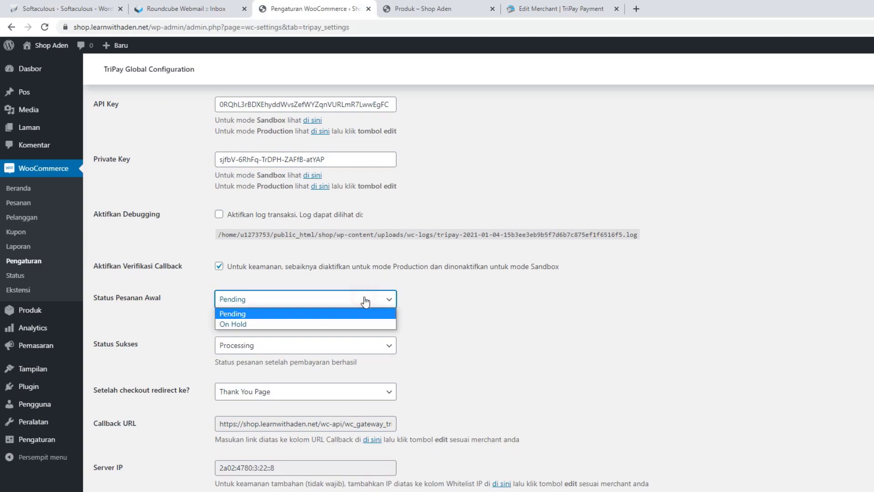
left_click(296, 314)
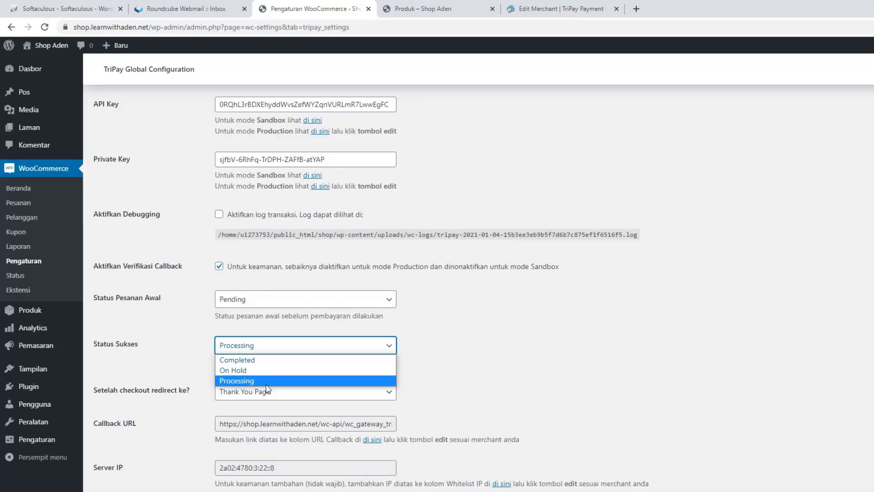
left_click(263, 380)
left_click(454, 355)
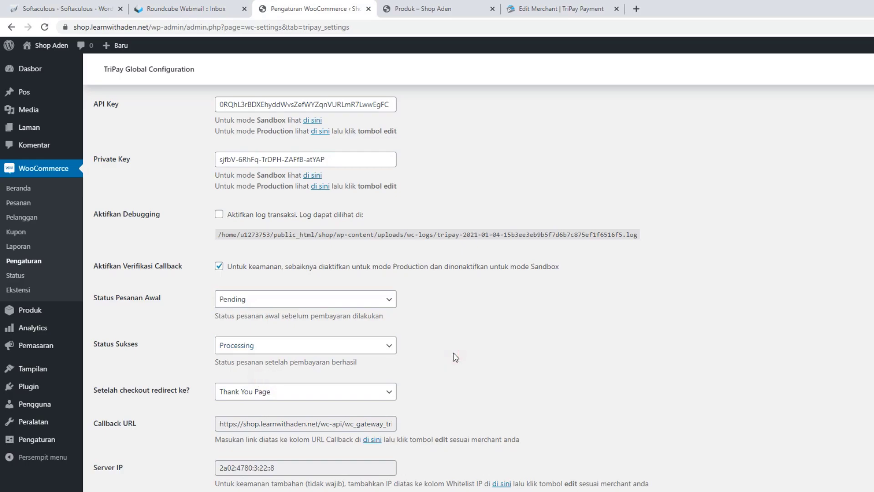
Step: Choose Thank You Page as the redirect after checkout and save the TriPay Global Configuration
left_click(347, 389)
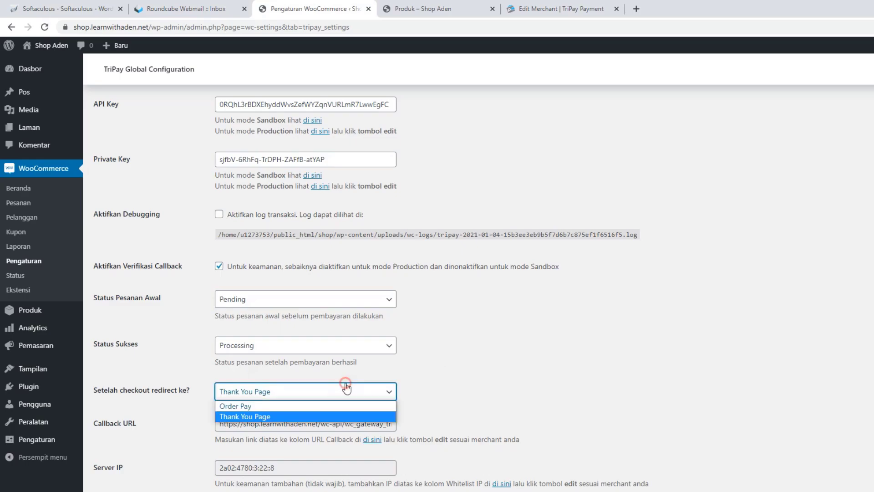
left_click(296, 416)
left_click(473, 396)
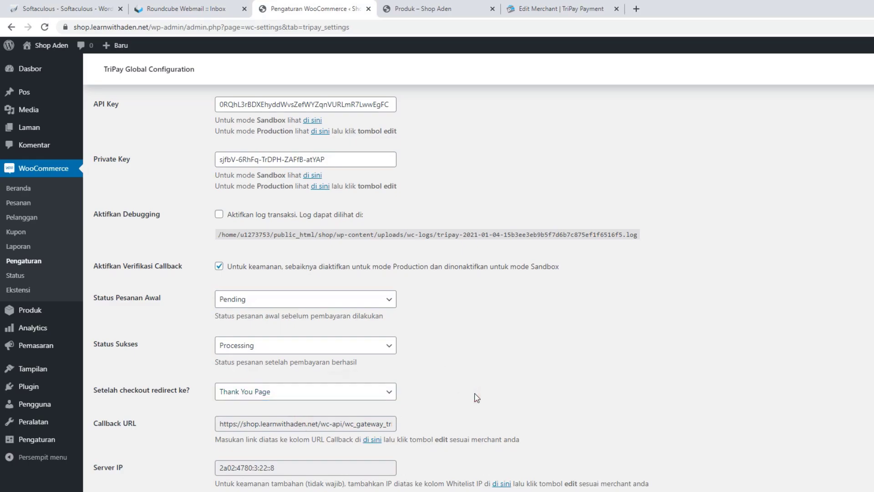
scroll(477, 398, "up", 5)
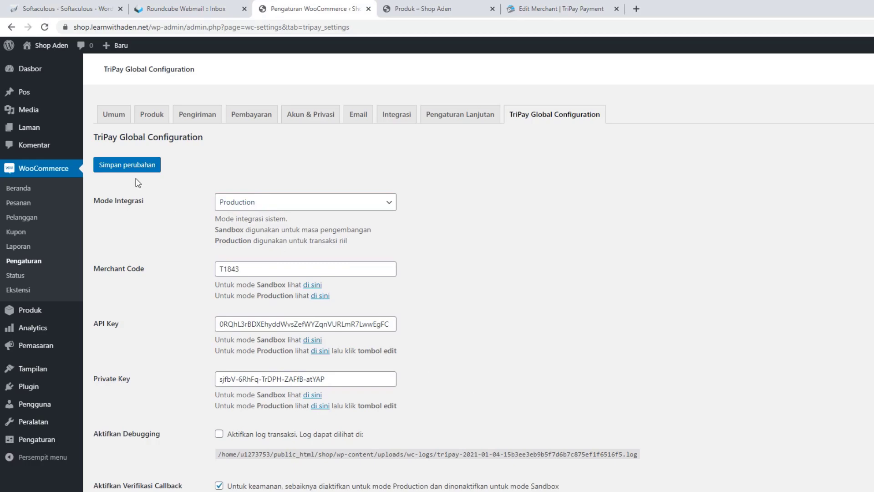
left_click(132, 167)
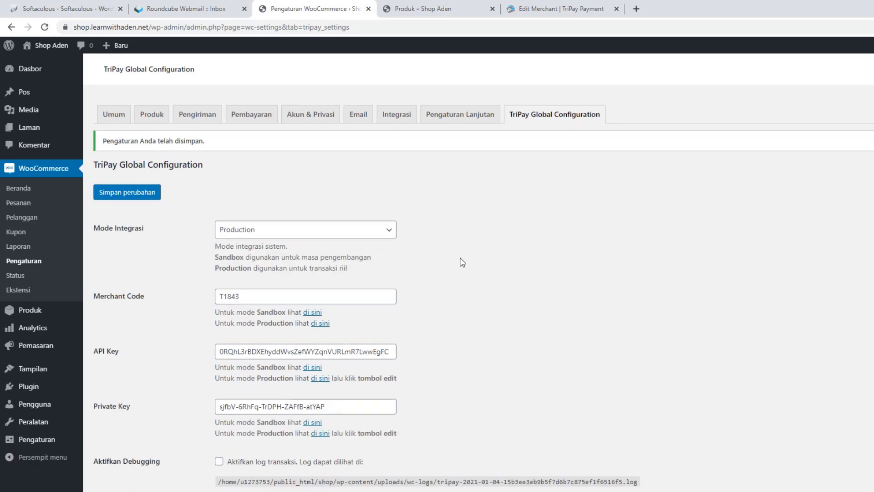
Step: Return to the TriPay merchant list and open the payment channel settings (Atur Channel Pembayaran) of Shop Aden
left_click(546, 9)
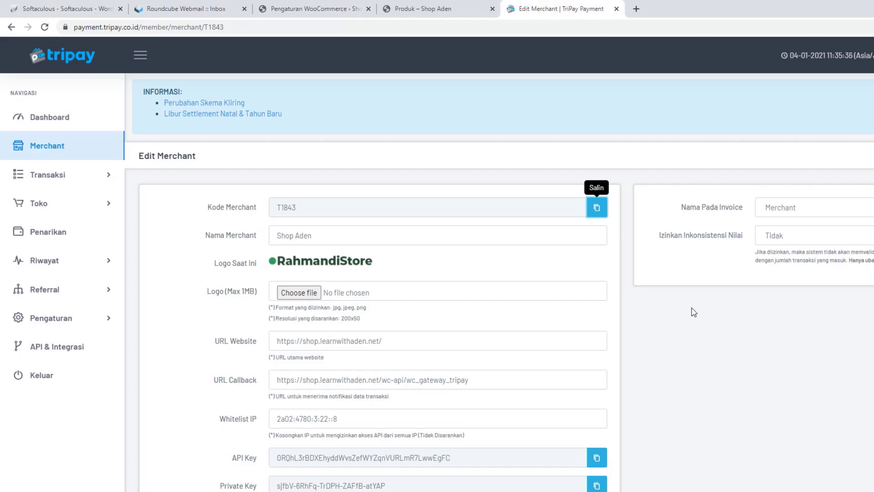
scroll(681, 297, "down", 2)
scroll(683, 298, "up", 2)
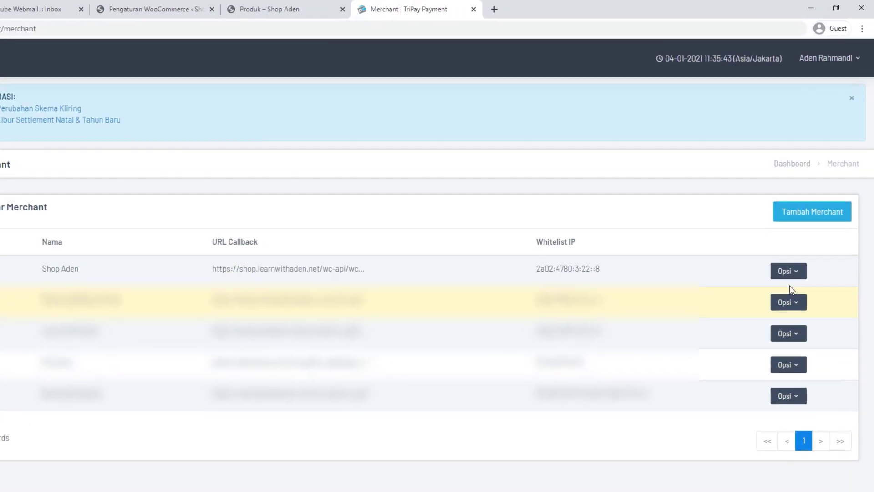
left_click(803, 226)
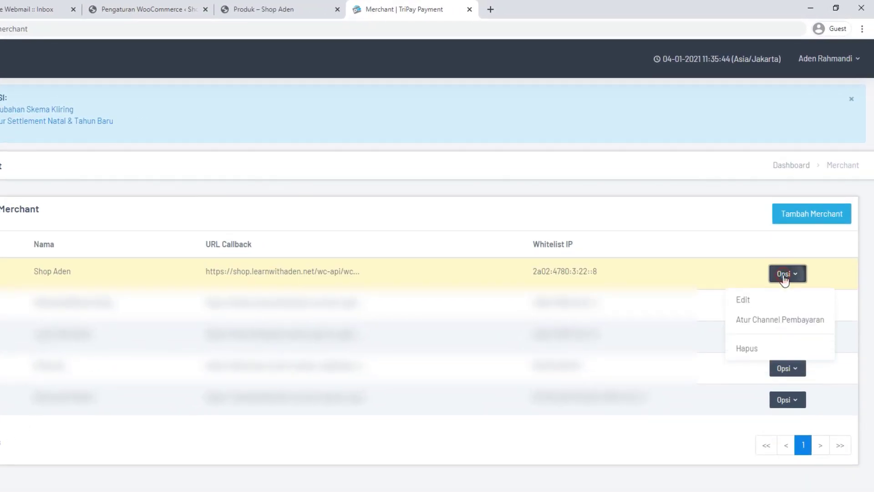
left_click(791, 318)
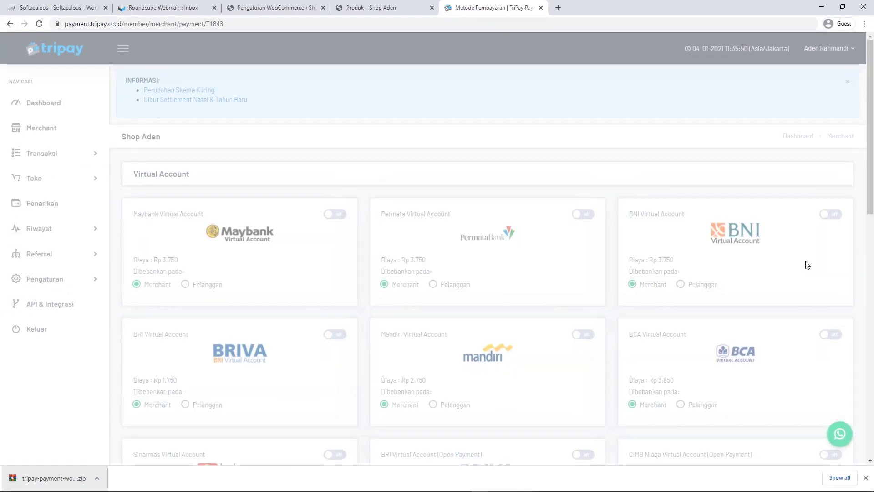
Step: Look through the Virtual Account channels and turn on BCA Virtual Account for Shop Aden
scroll(808, 266, "down", 1)
scroll(808, 265, "up", 1)
scroll(807, 266, "down", 2)
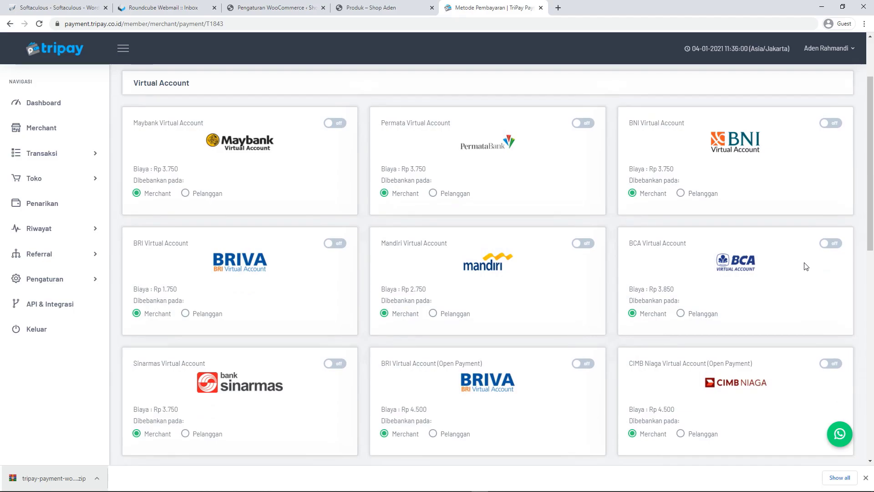
scroll(806, 266, "up", 1)
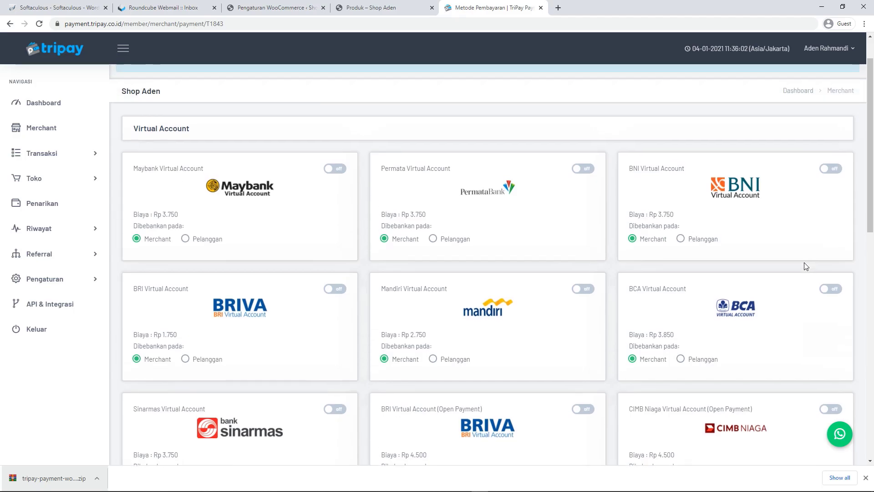
left_click(831, 290)
Step: Turn on the QRIS channel under E-Wallet and return to the Virtual Account channels
scroll(818, 305, "down", 1)
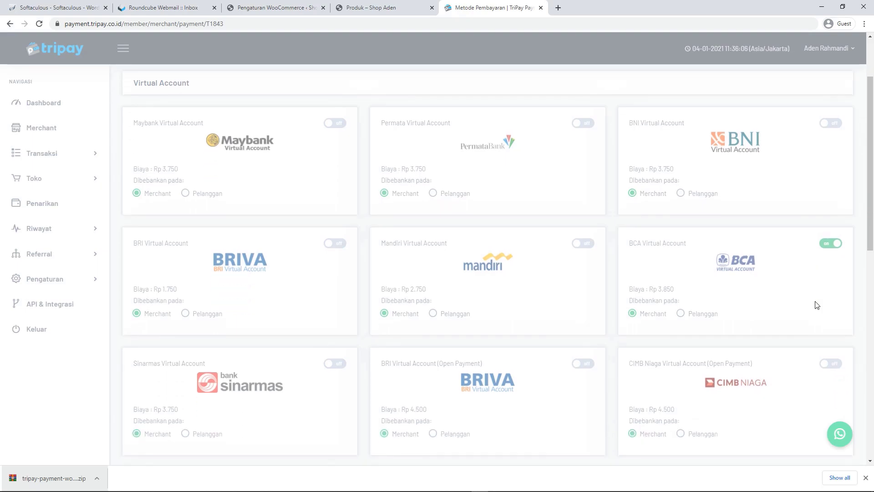
scroll(817, 305, "down", 8)
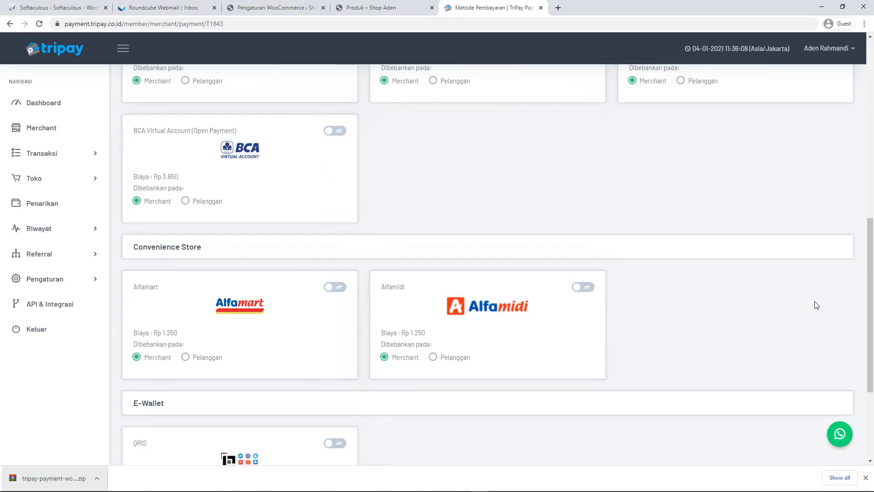
scroll(817, 305, "down", 3)
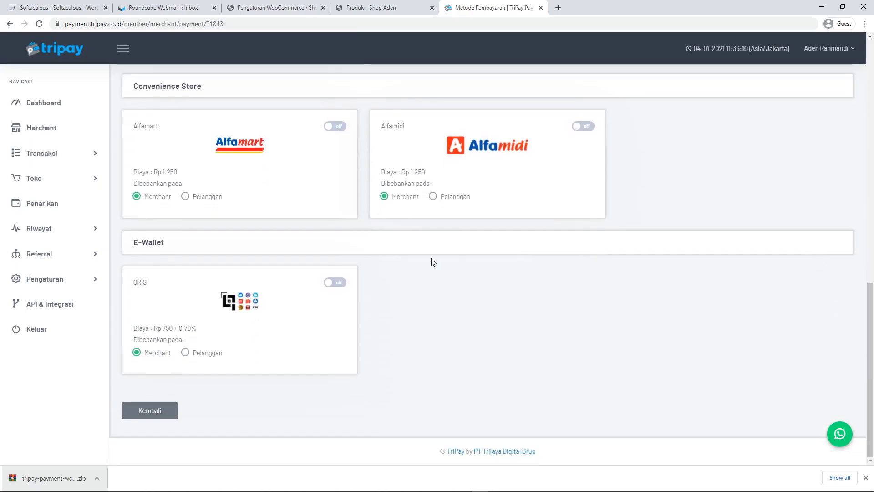
left_click(337, 283)
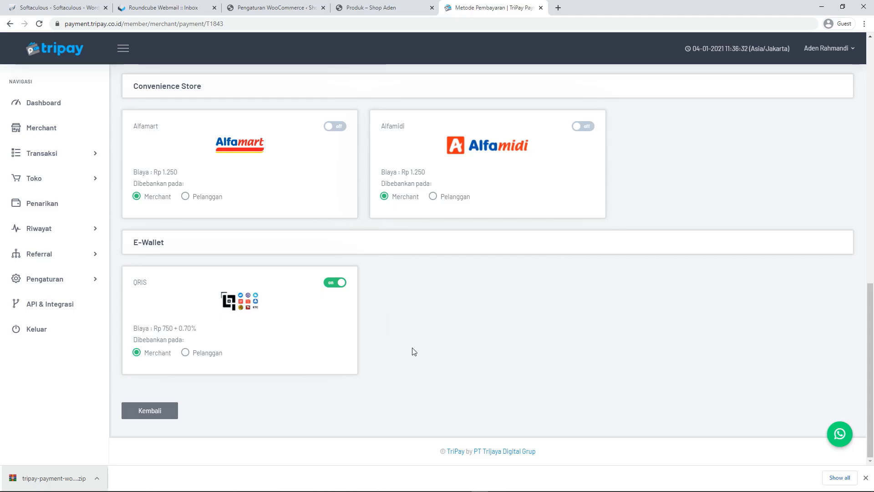
scroll(288, 403, "up", 10)
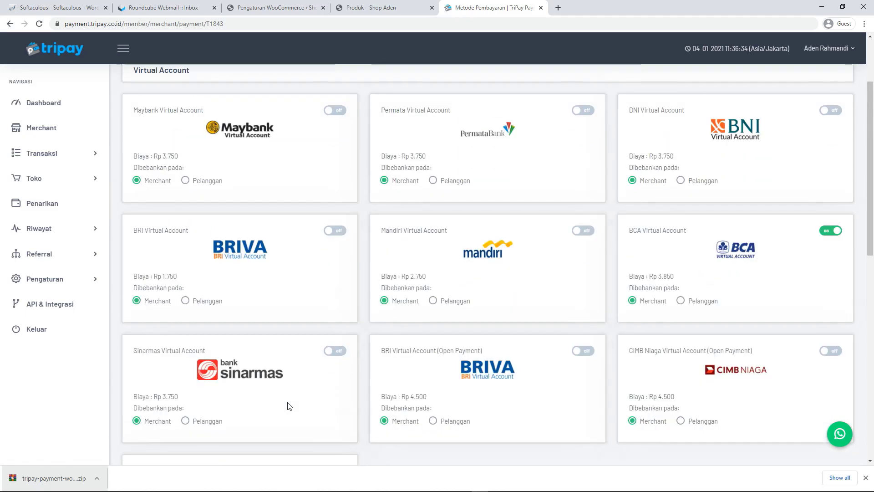
Step: Leave the payment channel settings for the merchant list and open TriPay's transaction list (Daftar Transaksi)
scroll(288, 405, "down", 5)
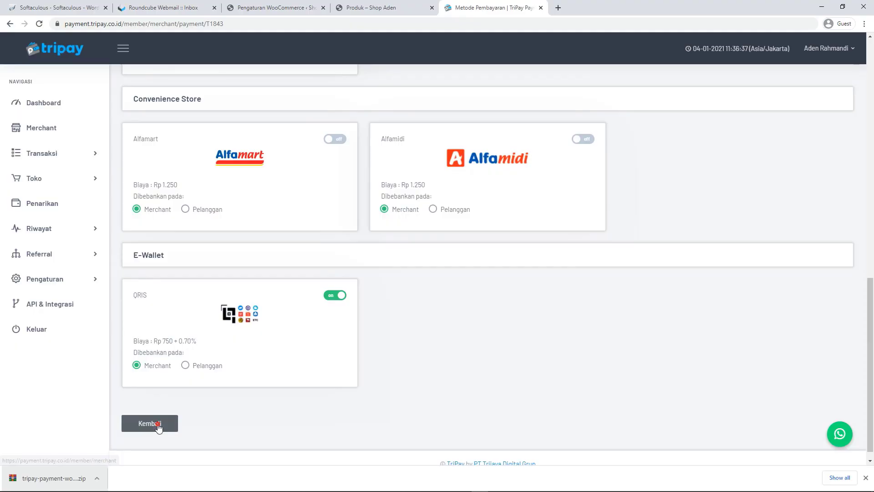
left_click(155, 424)
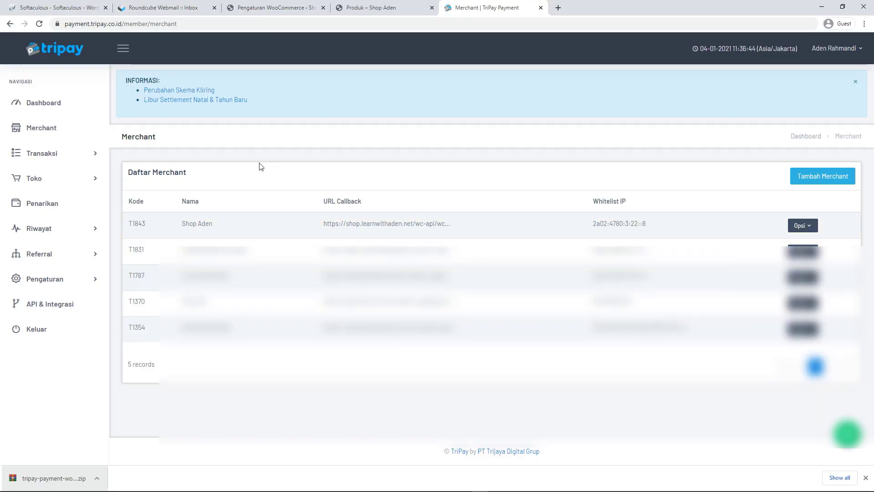
left_click(106, 159)
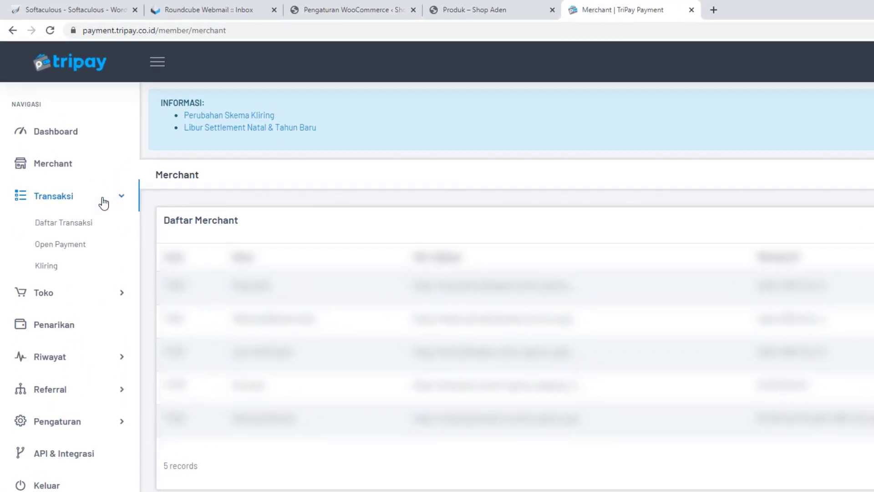
left_click(77, 224)
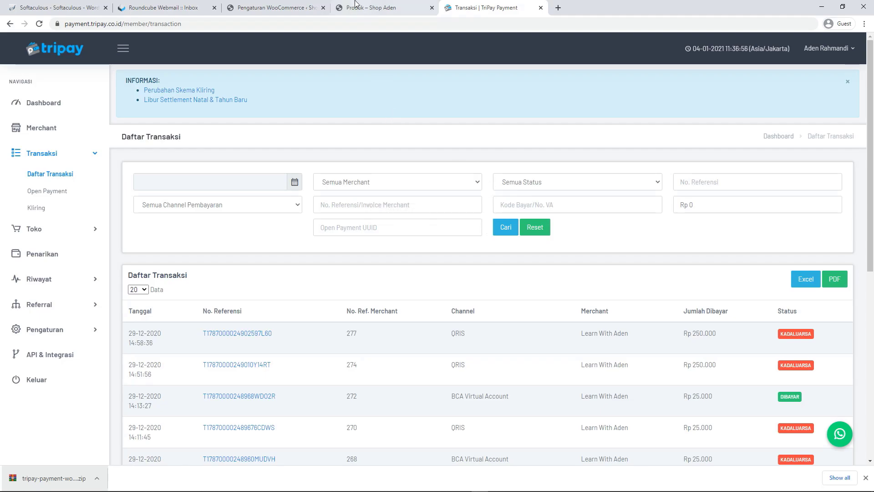
Step: In the WooCommerce payment settings, enable the TriPay - BCA VA and TriPay - QRIS methods and save the changes
left_click(280, 8)
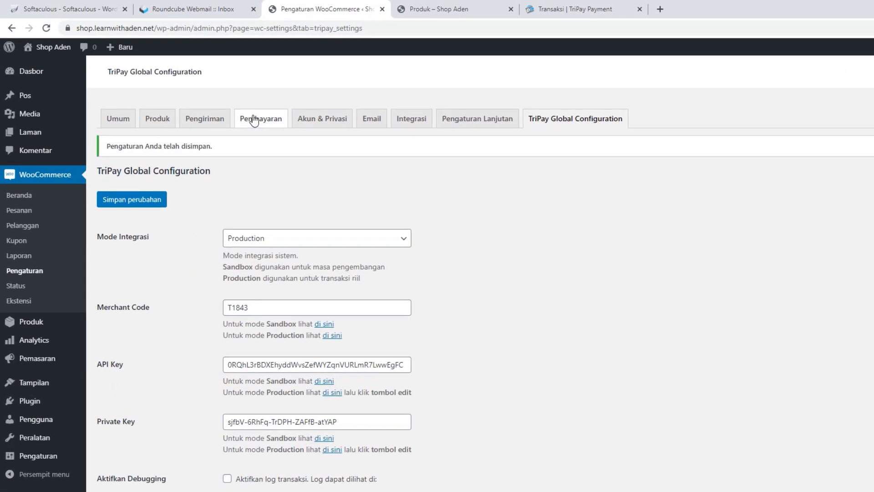
left_click(254, 121)
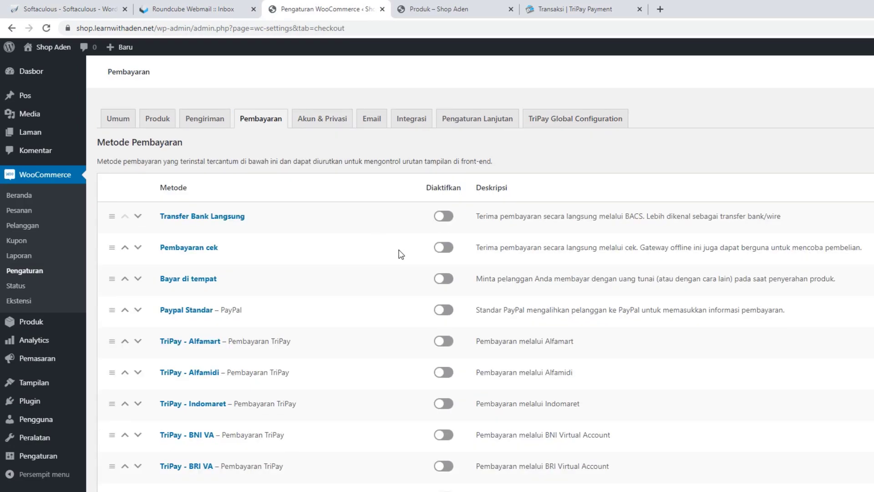
scroll(401, 254, "down", 2)
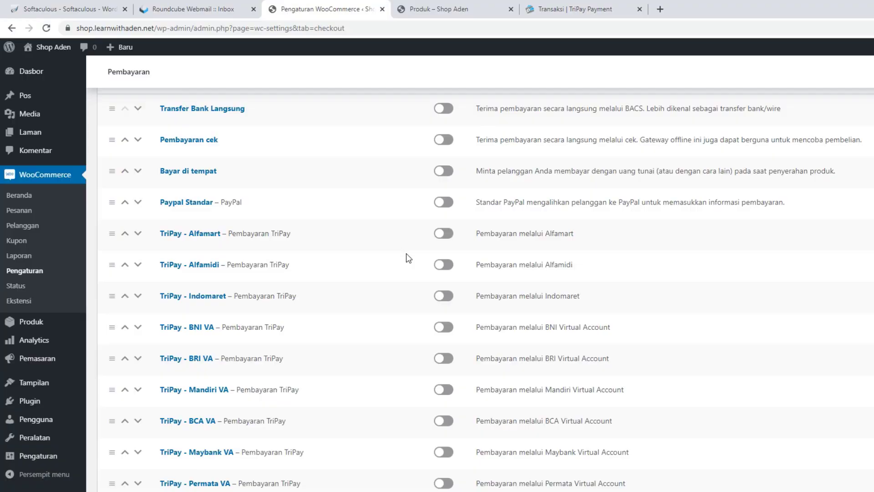
left_click(444, 420)
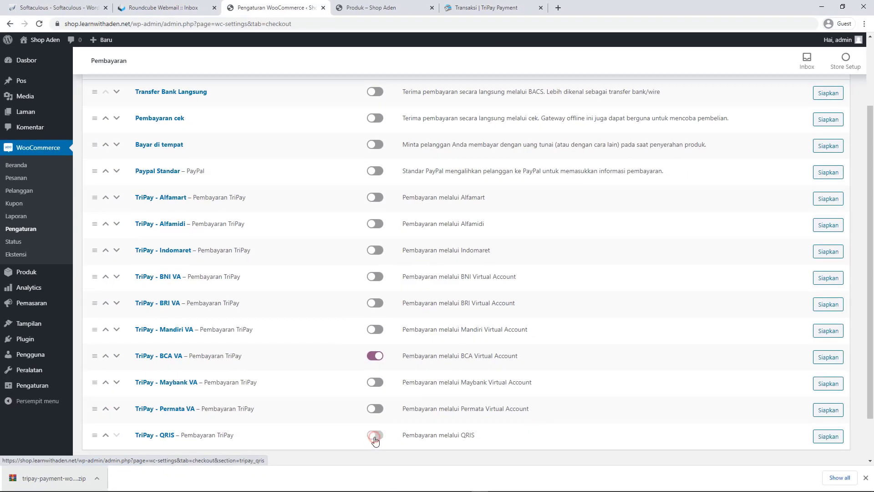
left_click(376, 436)
scroll(527, 398, "down", 2)
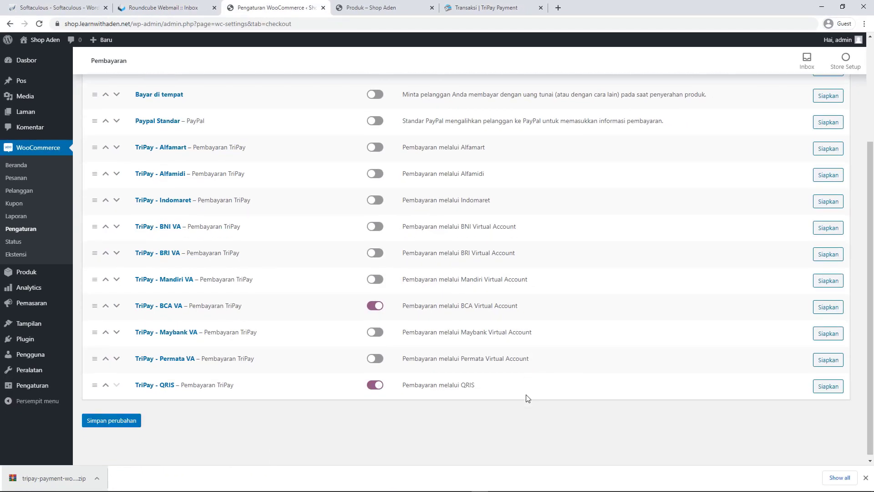
left_click(111, 418)
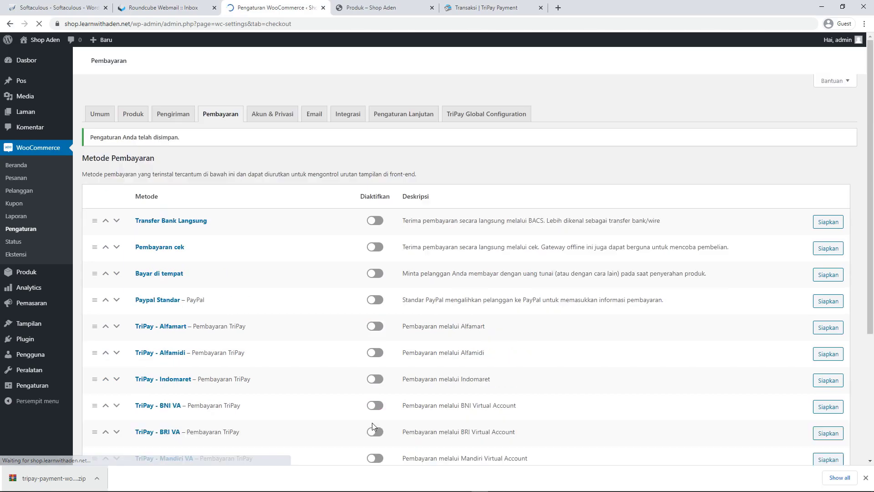
Step: Move TriPay - QRIS directly above TriPay - BCA VA in the payment method order and save the changes
scroll(382, 400, "down", 5)
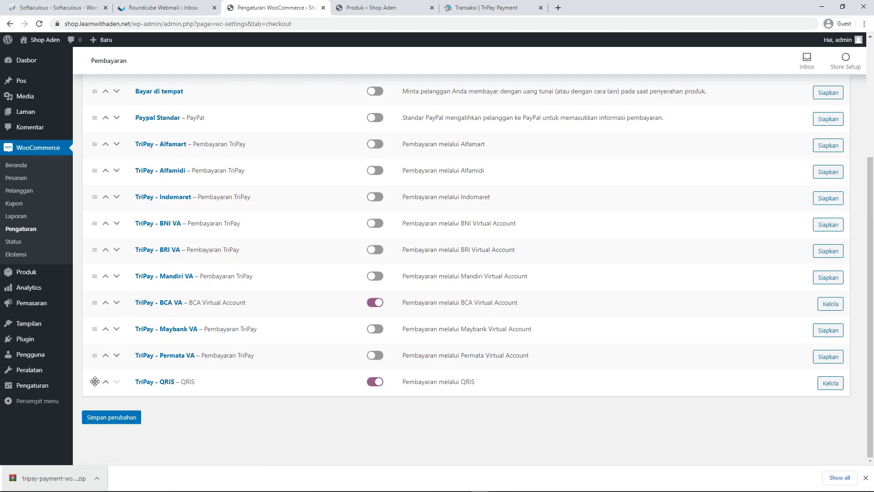
left_click_drag(95, 381, 90, 297)
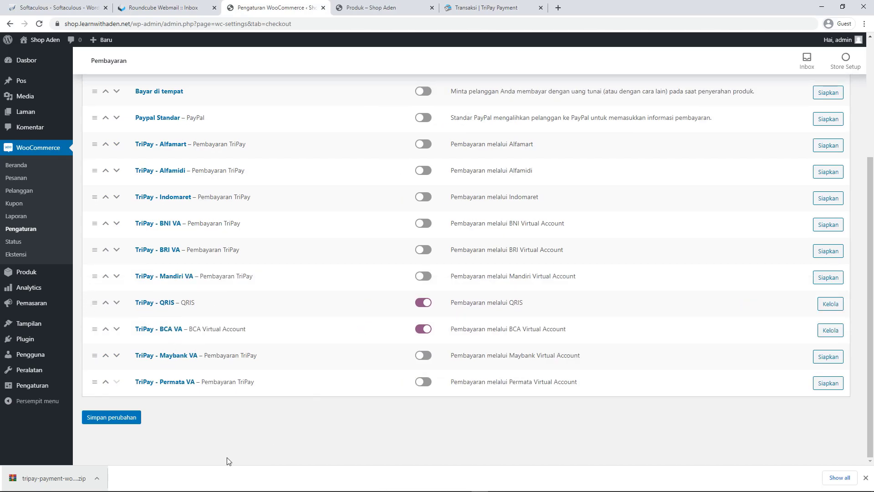
left_click(118, 423)
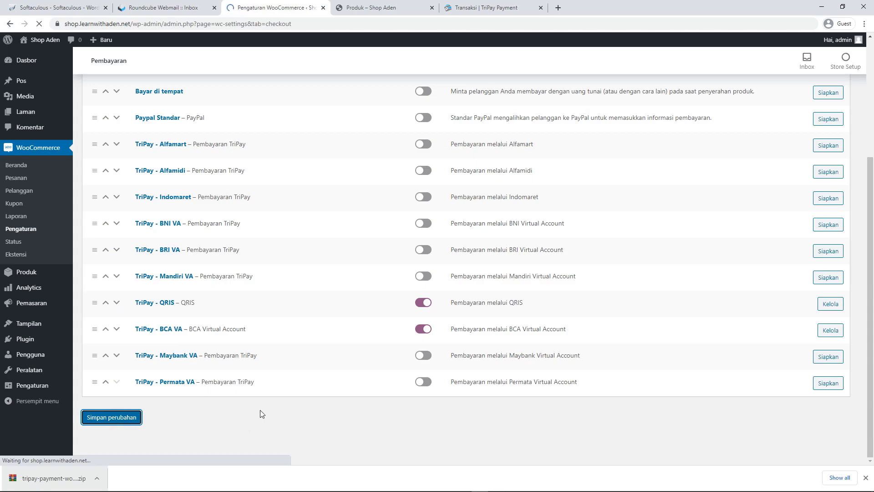
Step: Open the TriPay - QRIS settings, enable its payment icon and set the title to "QRIS ( OVO/DANA/Gopay )"
scroll(288, 404, "down", 4)
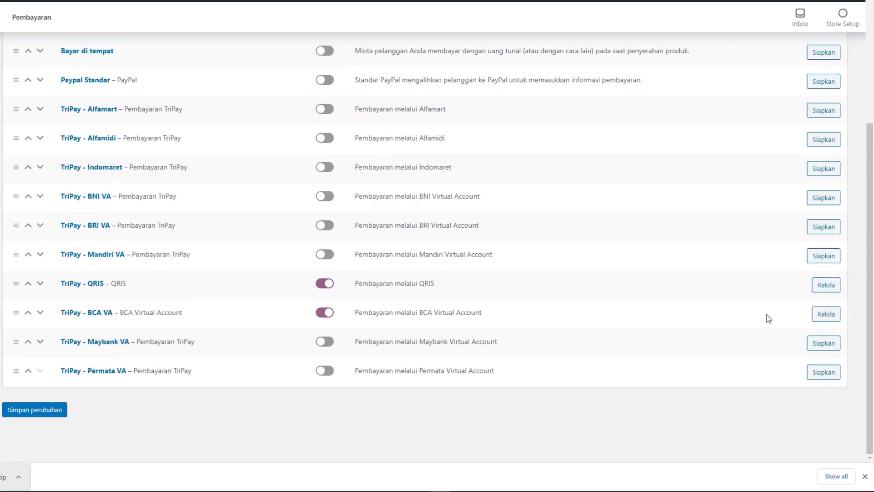
left_click(825, 287)
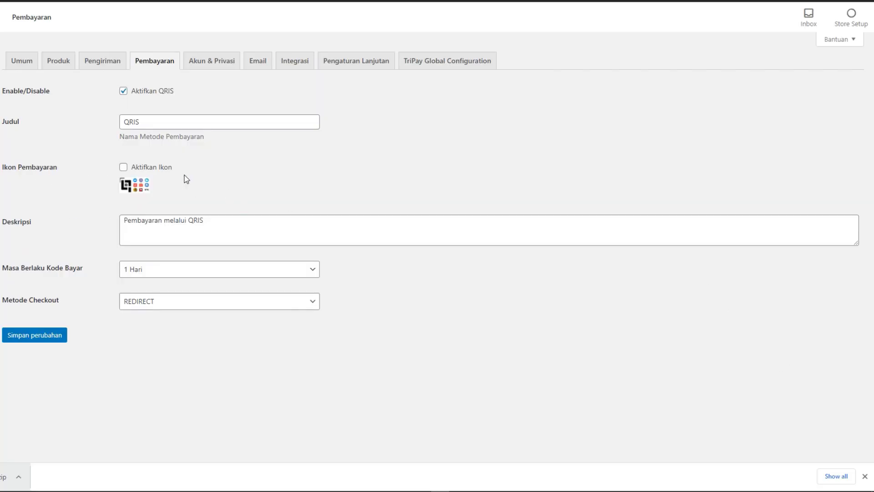
left_click(162, 169)
double_click(161, 119)
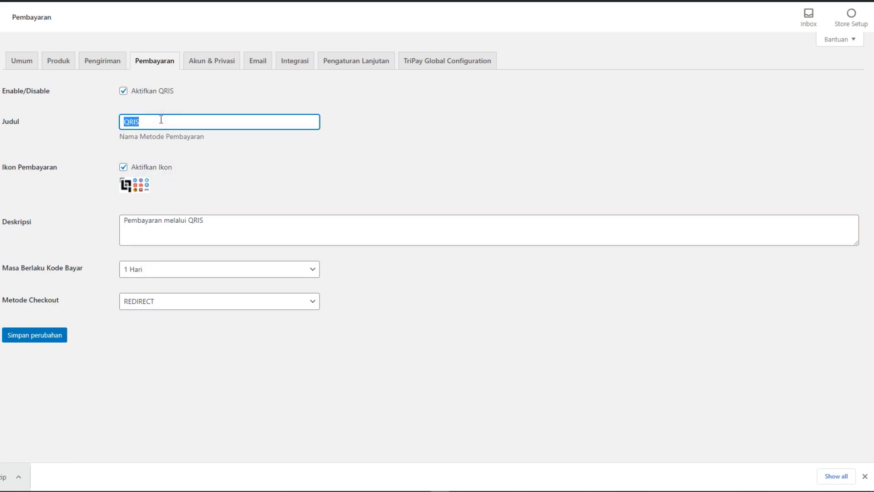
left_click(161, 120)
left_click(208, 220)
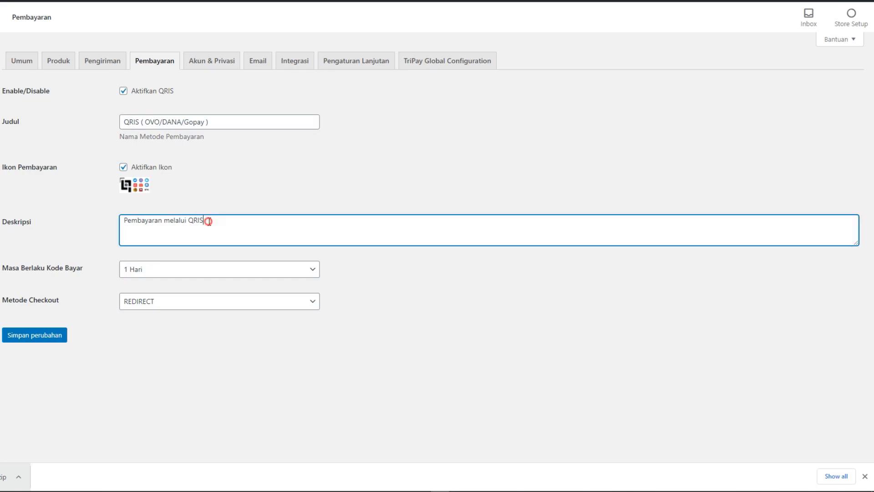
Step: Choose 1 Hari as the QRIS payment code validity and REDIRECT as the checkout method, and save the settings
left_click(150, 272)
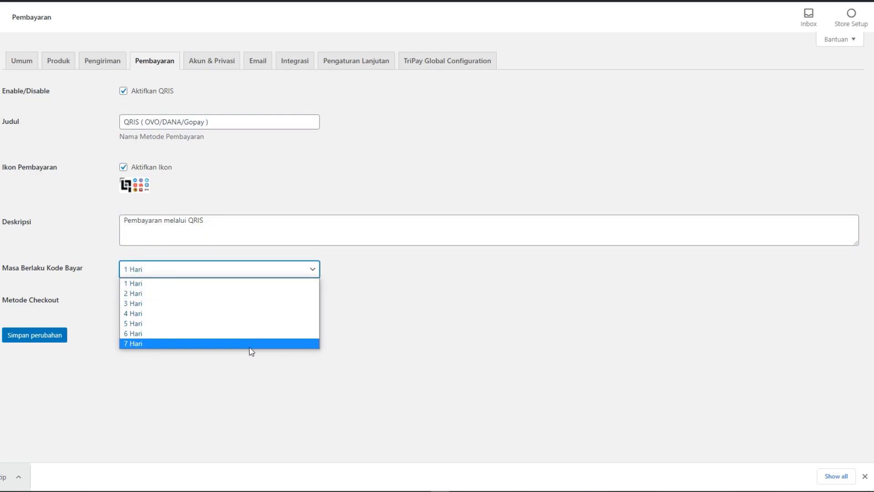
left_click(168, 286)
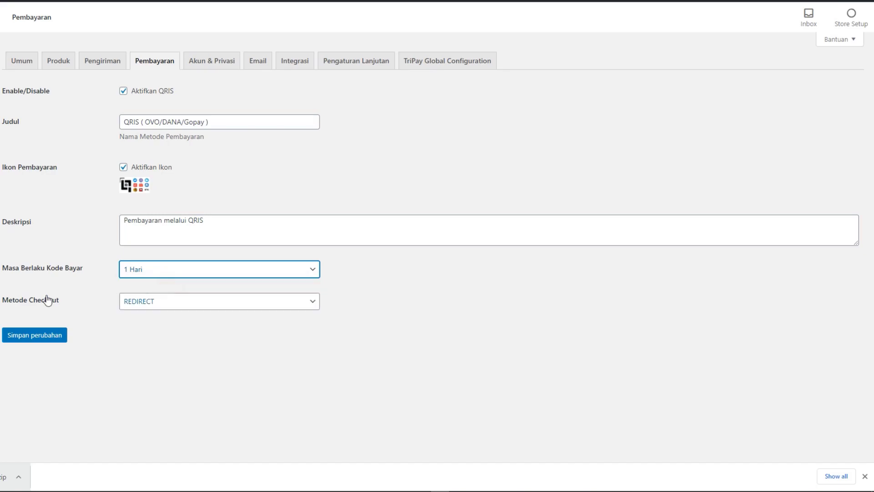
left_click(155, 301)
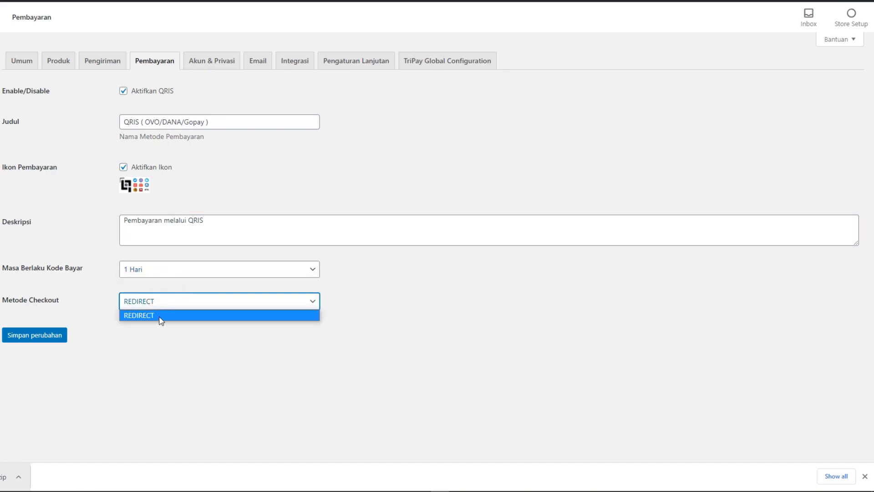
left_click(161, 316)
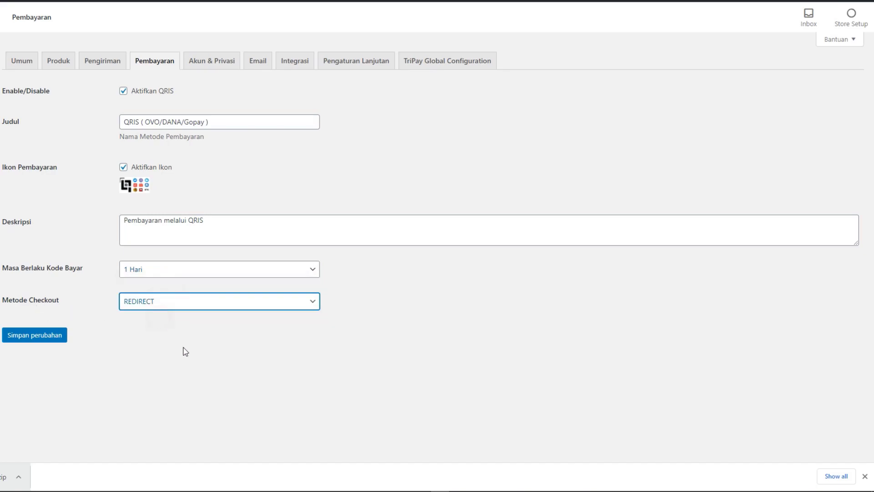
left_click(51, 337)
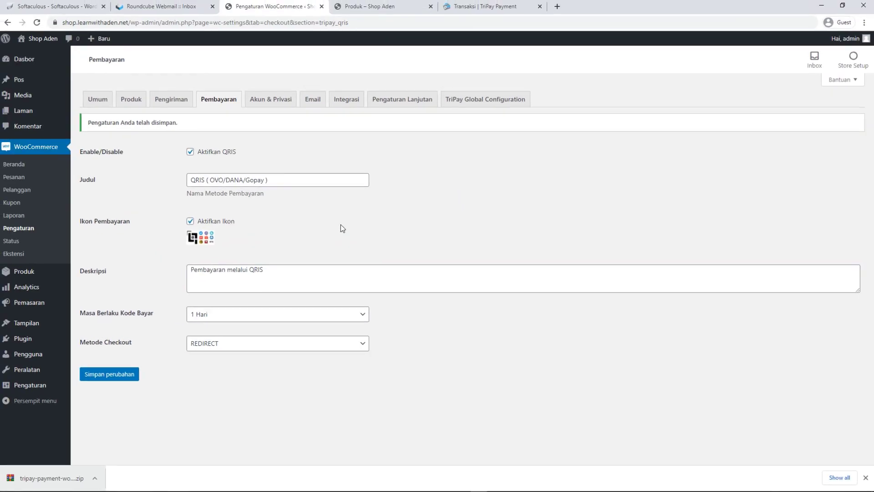
Step: Add the product Pakaian Keren to the cart on the shop page and proceed from the cart to checkout
left_click(381, 8)
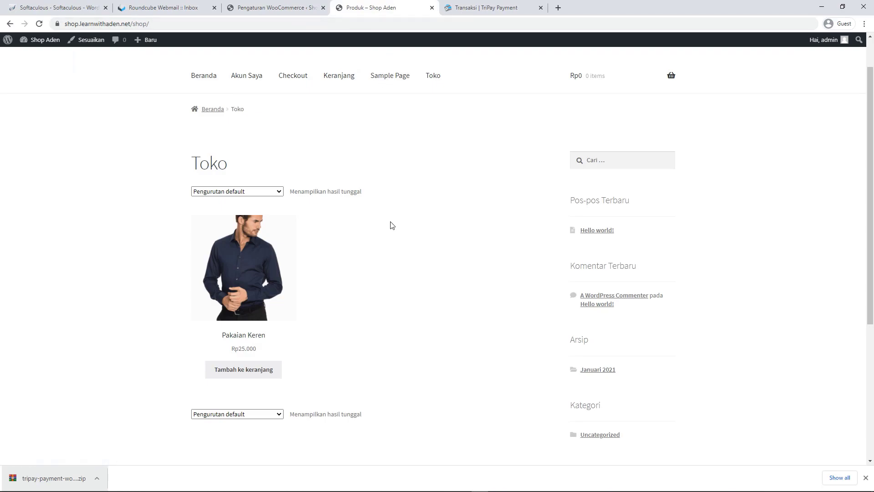
scroll(393, 225, "down", 1)
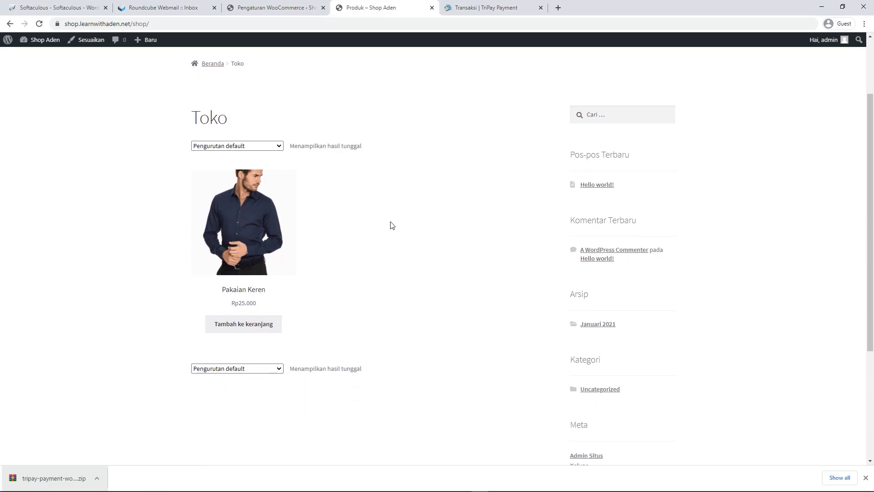
left_click(271, 324)
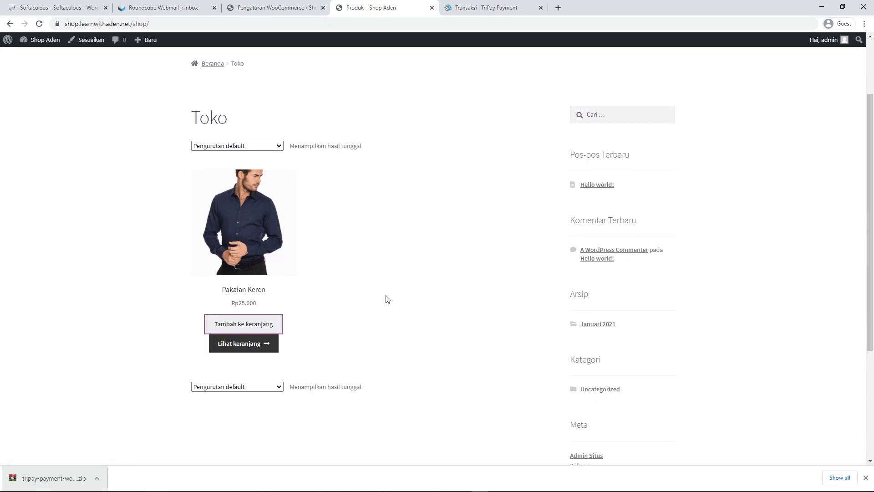
left_click(268, 344)
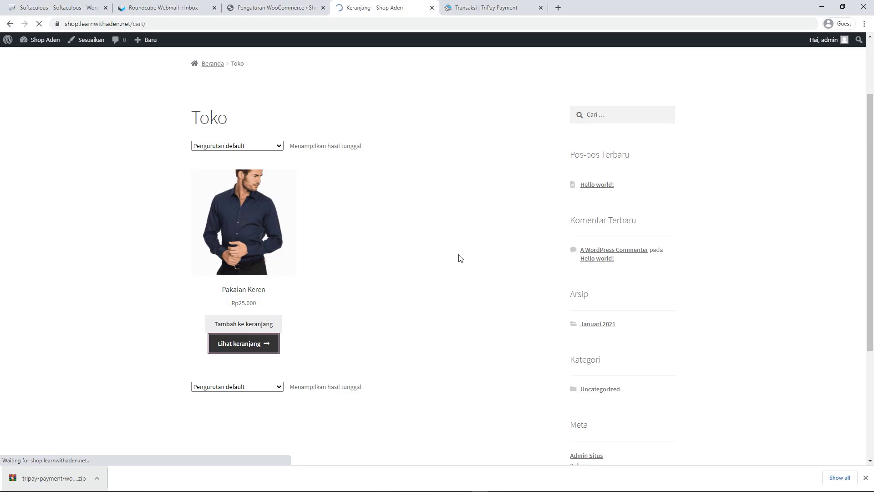
scroll(457, 265, "down", 1)
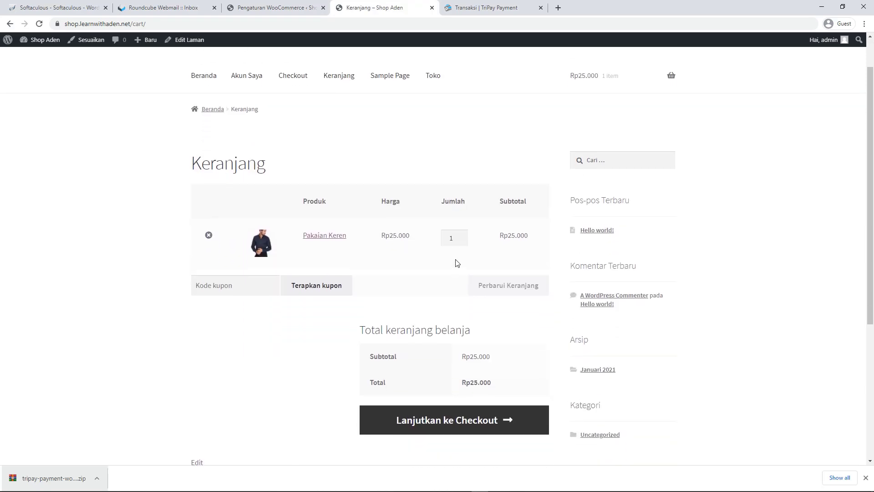
scroll(458, 263, "down", 1)
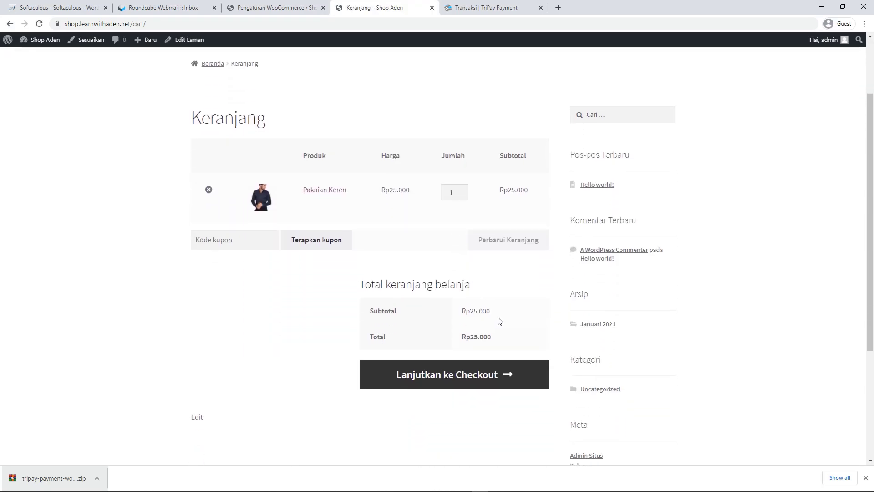
left_click(472, 376)
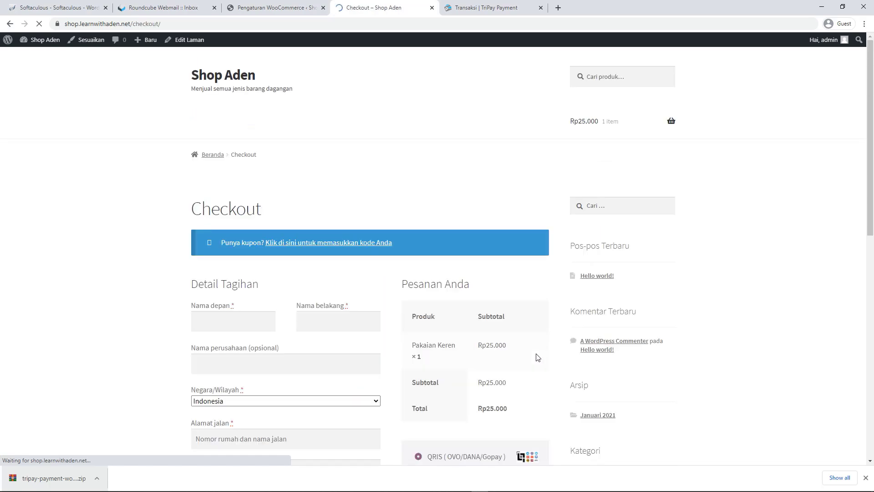
Step: Fill in the checkout billing details with the customer's name, street address, city, postal code, phone number and e-mail
scroll(497, 306, "down", 2)
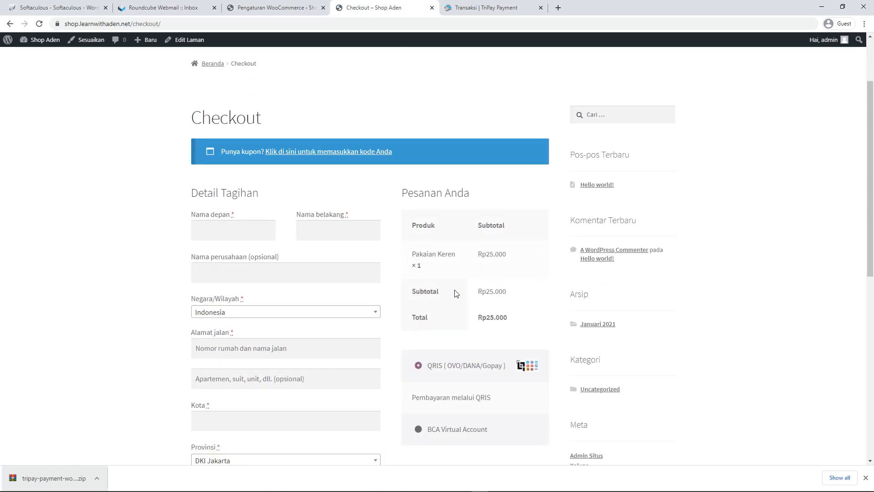
left_click(257, 230)
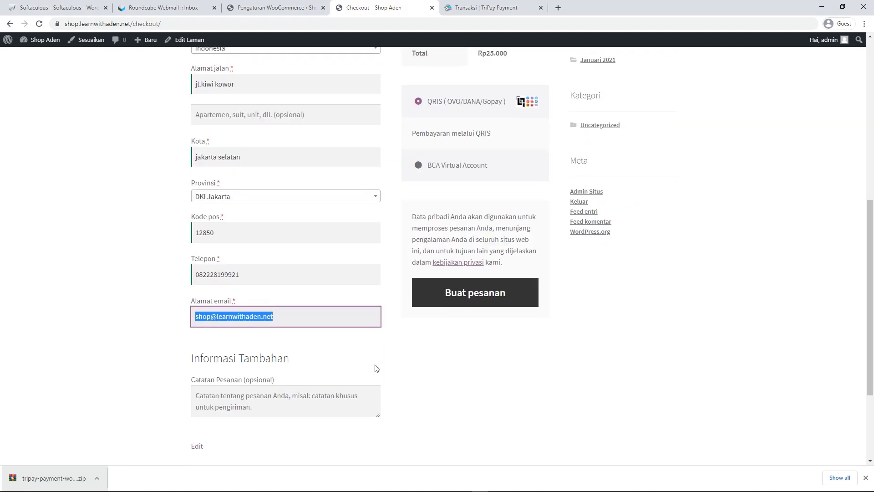
scroll(380, 348, "down", 1)
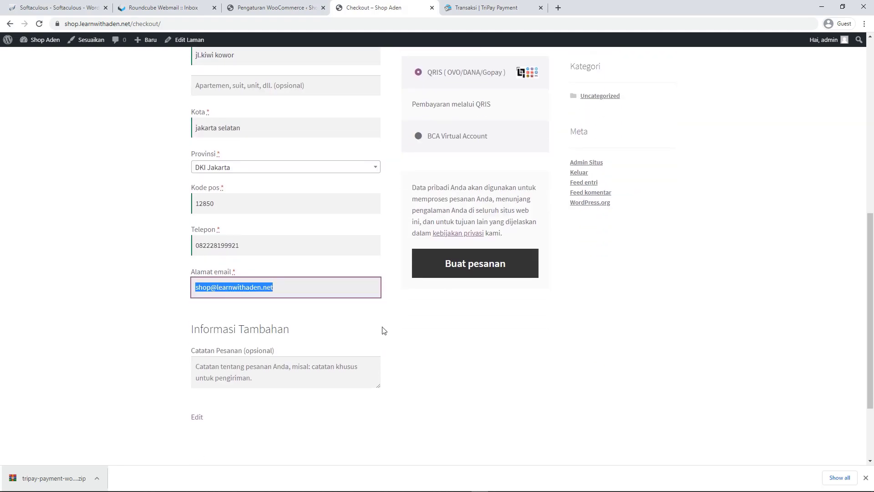
key("Tab")
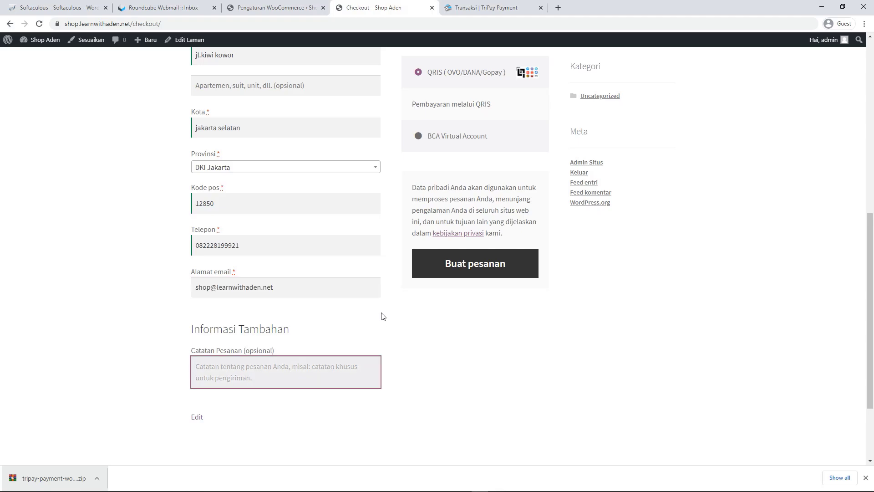
scroll(385, 316, "down", 1)
left_click(394, 311)
Step: Review the billing details, order summary and available payment methods on the checkout page
scroll(406, 334, "up", 3)
scroll(404, 331, "up", 2)
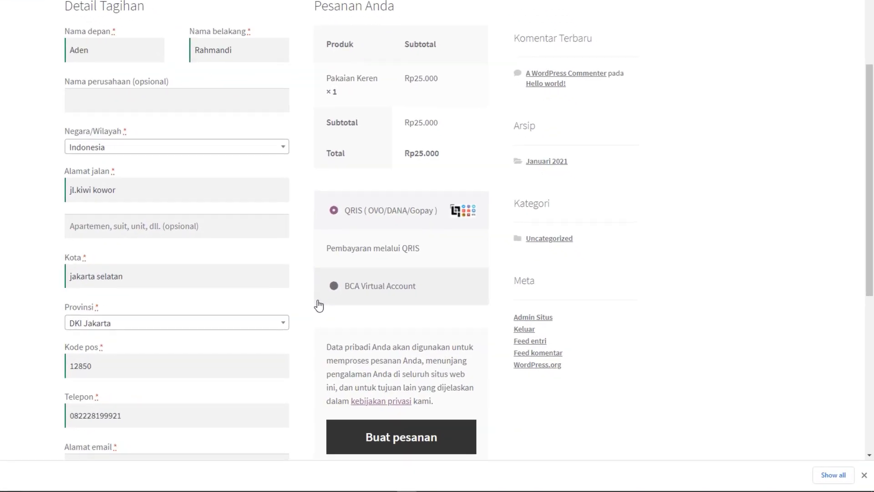
scroll(287, 296, "up", 4)
scroll(289, 282, "down", 5)
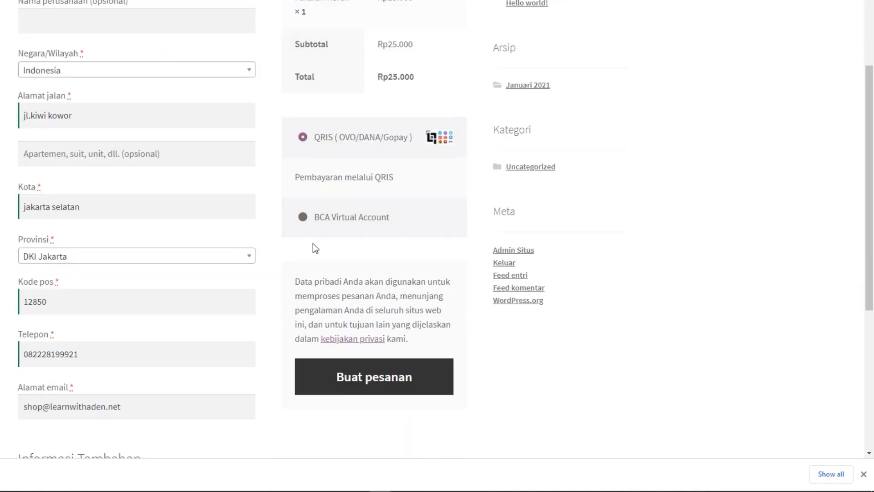
scroll(324, 197, "up", 4)
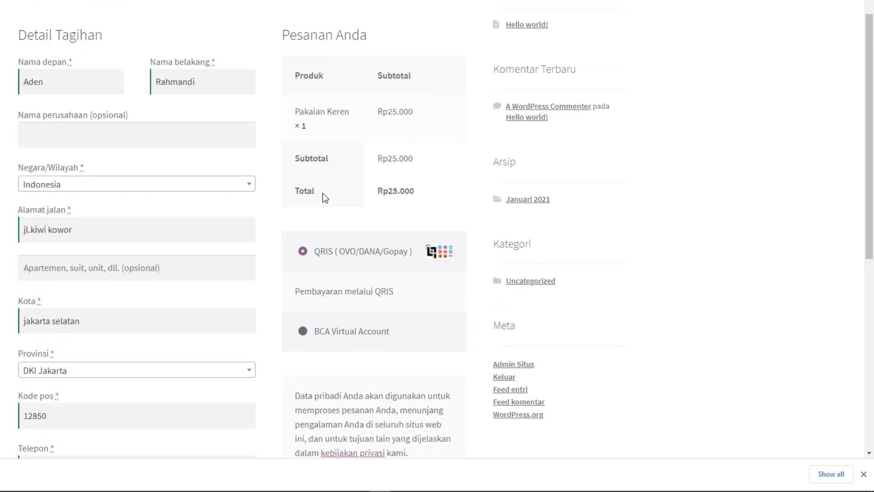